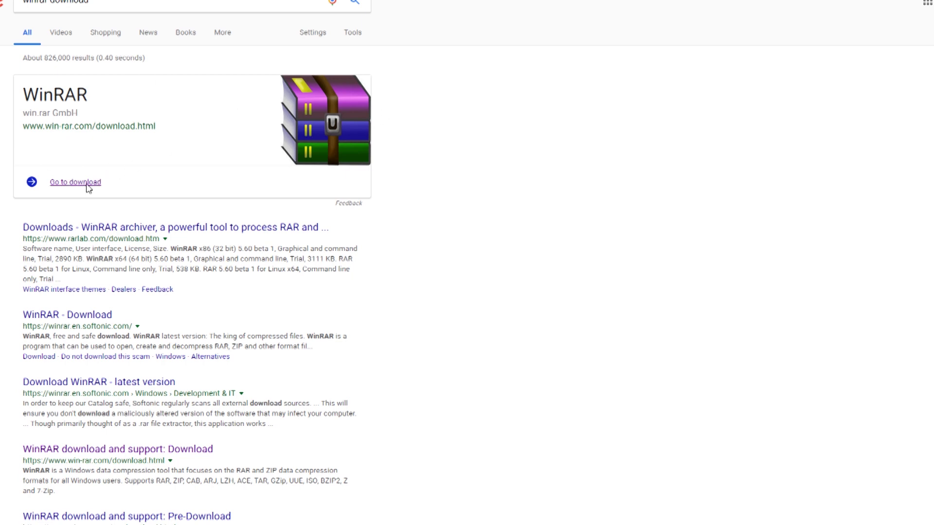
Download the English 64-bit Windows version of WinRAR 5.50 from the official site and dismiss the download pop-up
left_click(54, 182)
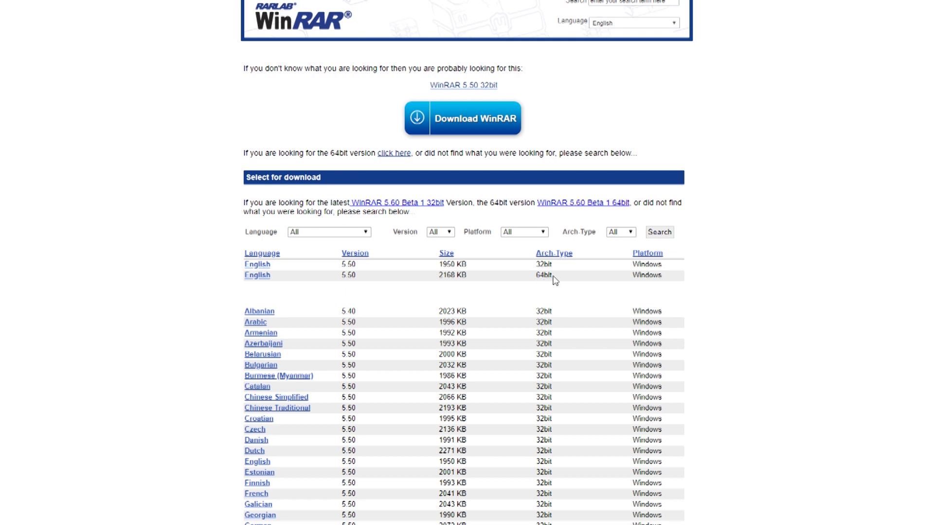
left_click(255, 281)
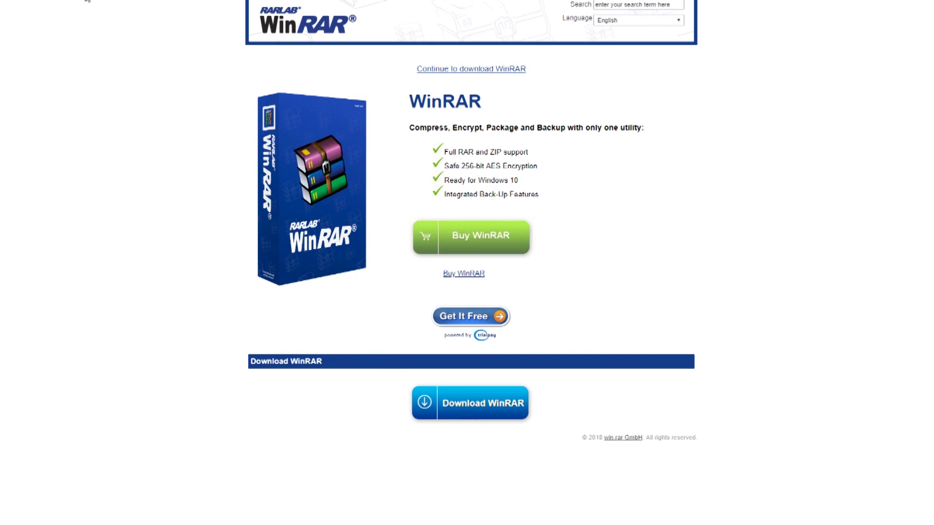
mouse_move(105, 4)
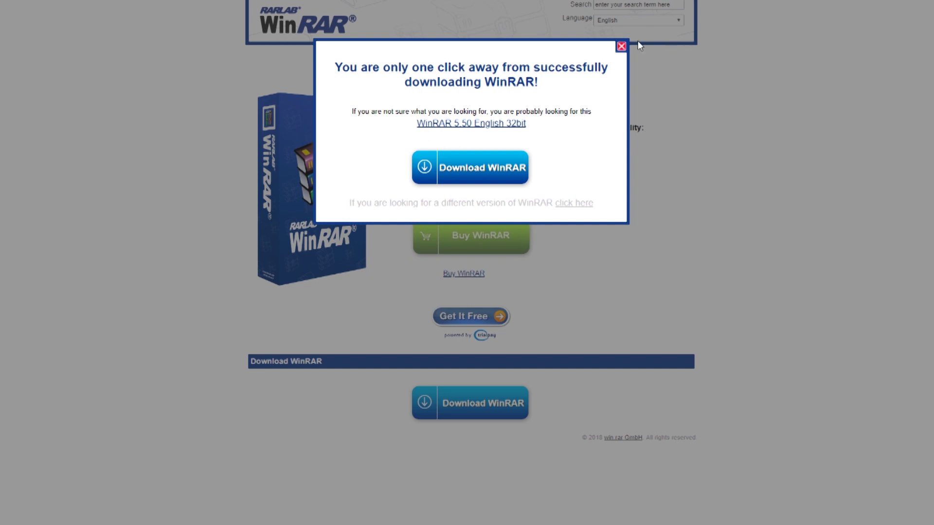
left_click(622, 47)
Search the web for a GBA emulator in a new tab and download VisualBoyAdvanceM956-237.7z from Emuparadise's Windows emulators
key("ctrl+t")
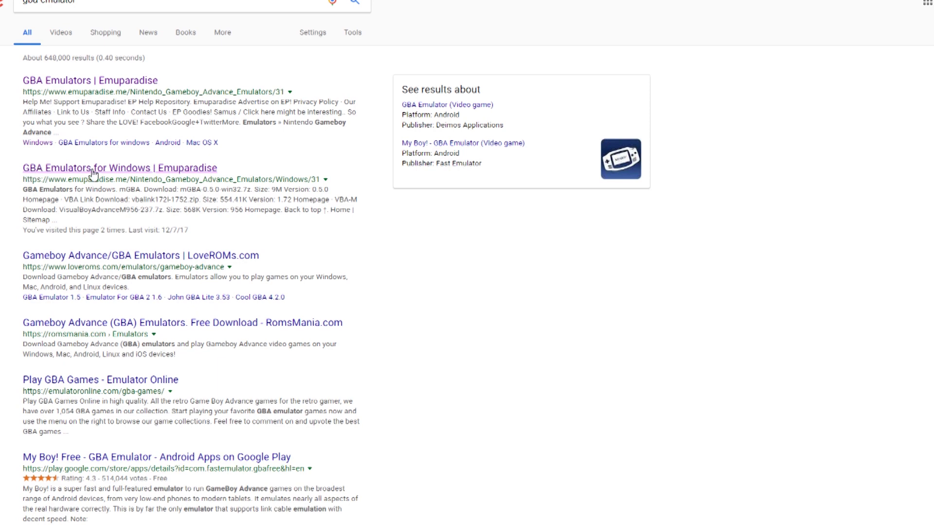
left_click(74, 81)
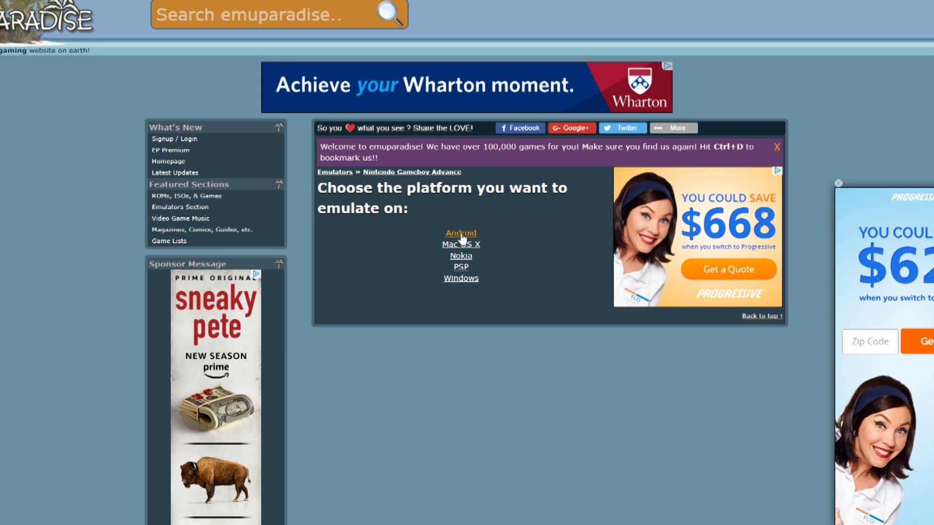
left_click(839, 183)
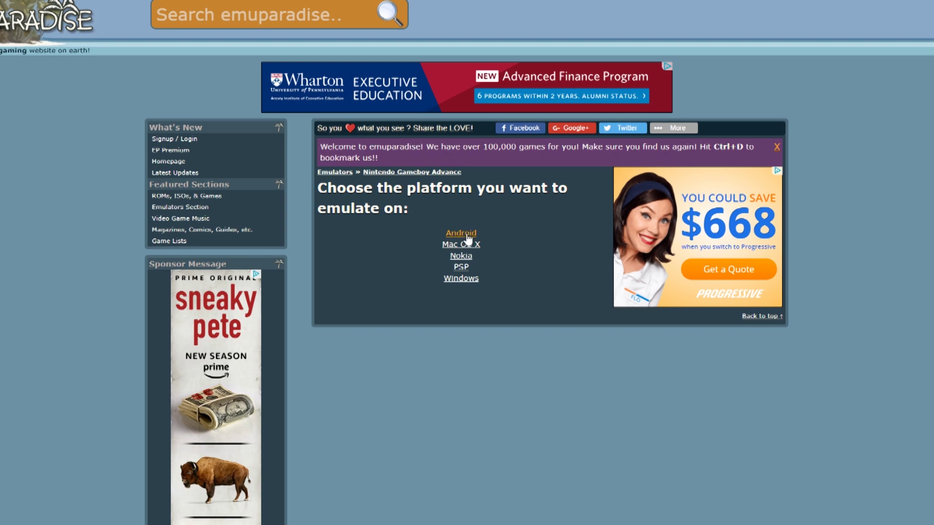
left_click(463, 280)
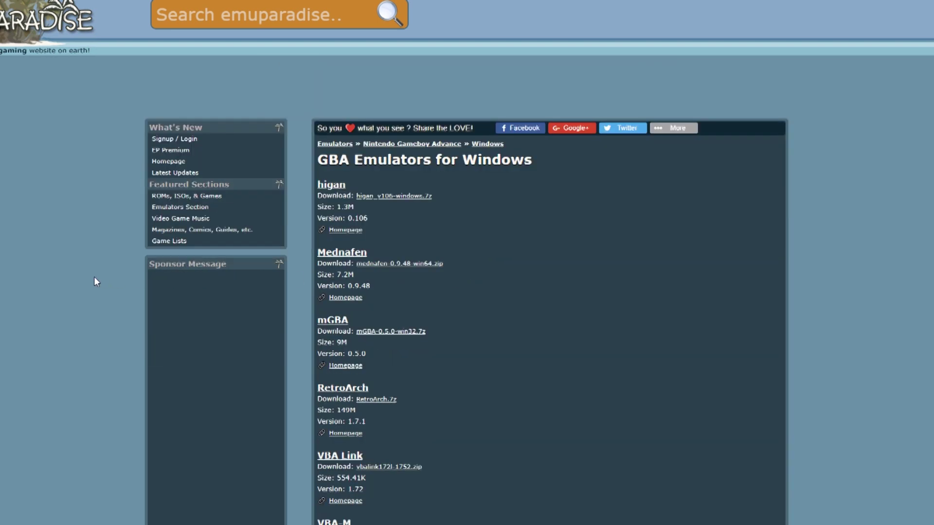
scroll(18, 270, "down", 4)
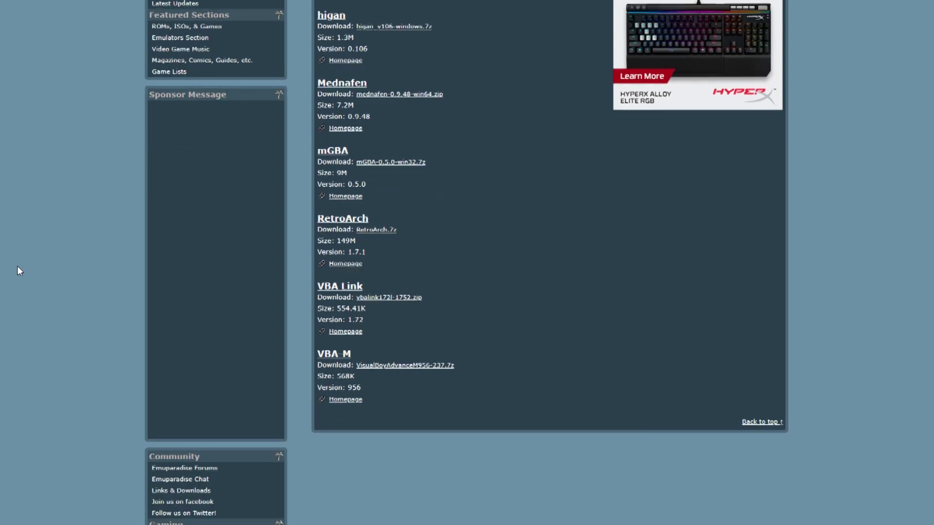
left_click(391, 366)
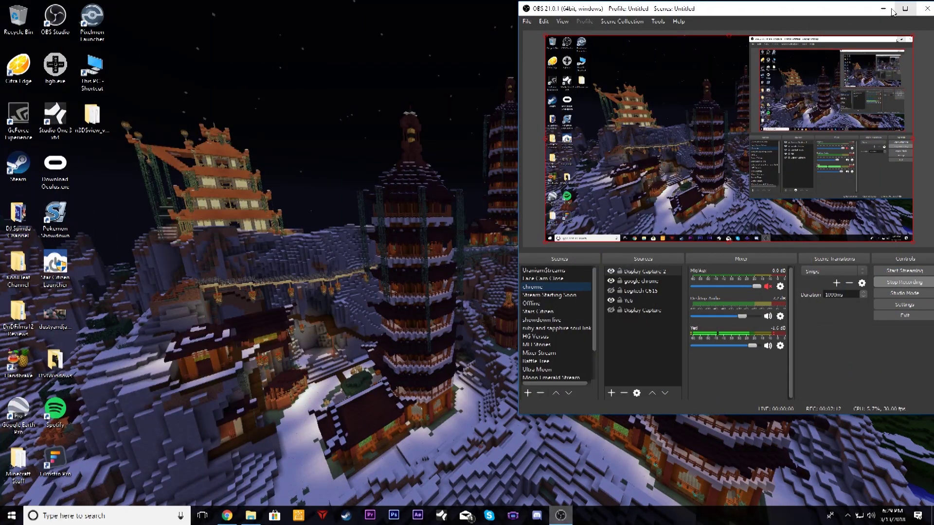
Put OBS away, switch to Chrome and show the downloaded VisualBoyAdvance archive in its folder
left_click(889, 9)
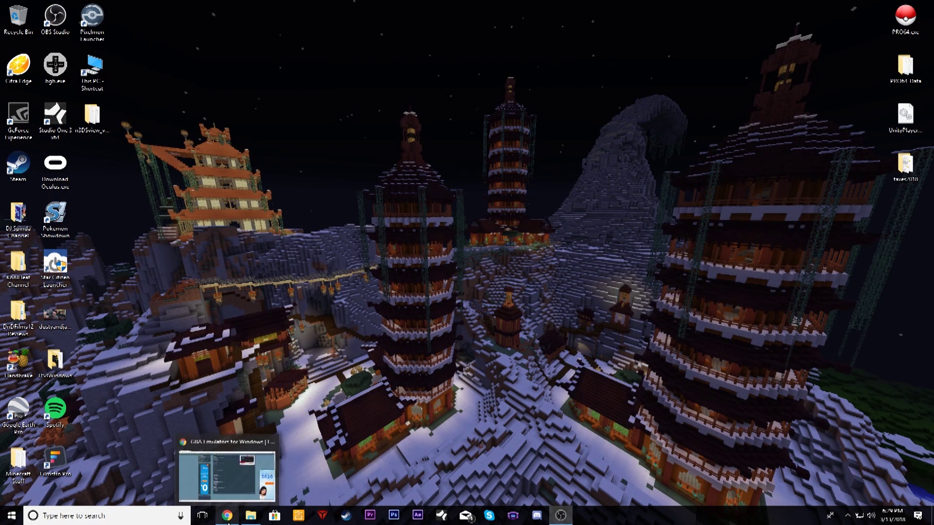
left_click(227, 516)
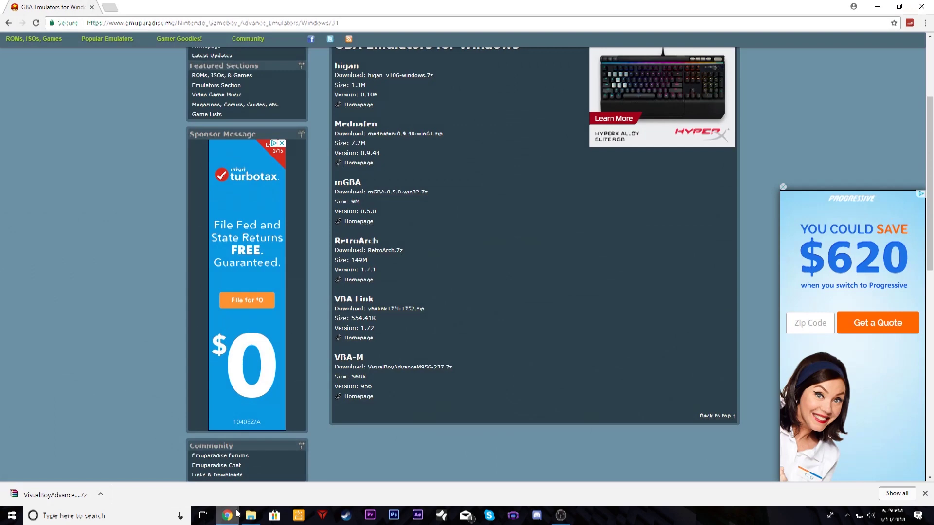
left_click(100, 496)
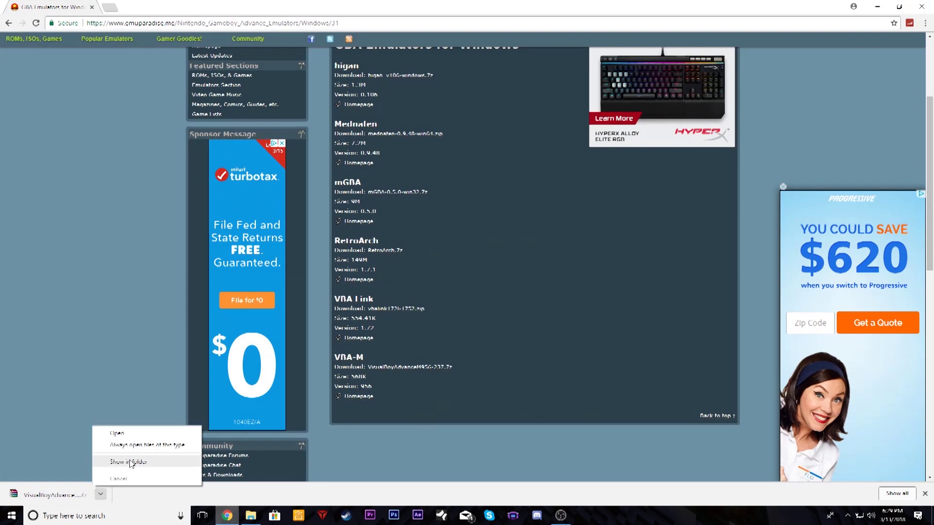
left_click(145, 464)
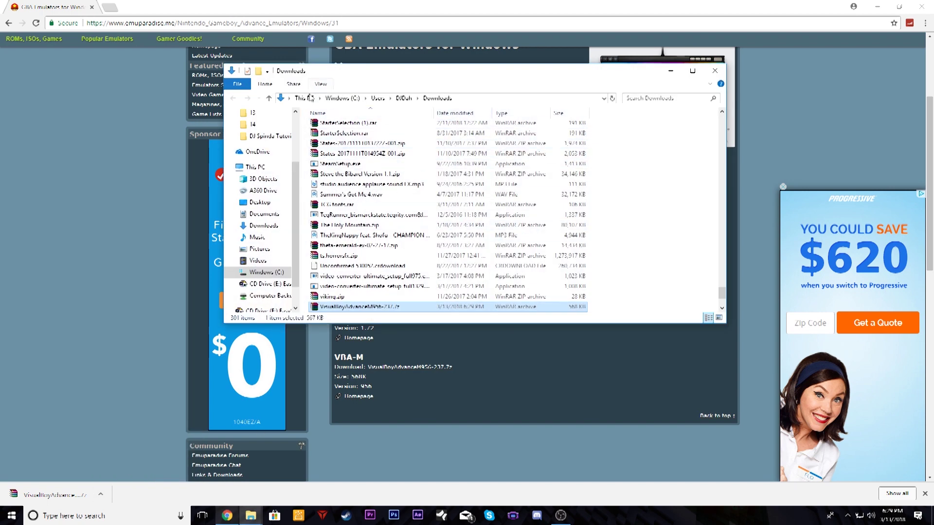
scroll(385, 233, "down", 1)
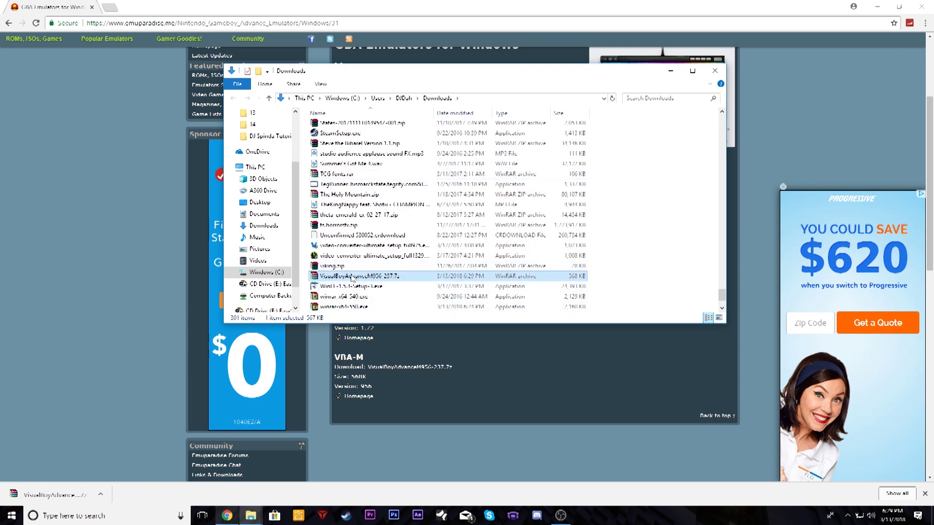
Move VisualBoyAdvanceM956-237.7z from Downloads to an empty spot on the desktop and close the Downloads window
left_click(877, 6)
left_click_drag(383, 276, 357, 383)
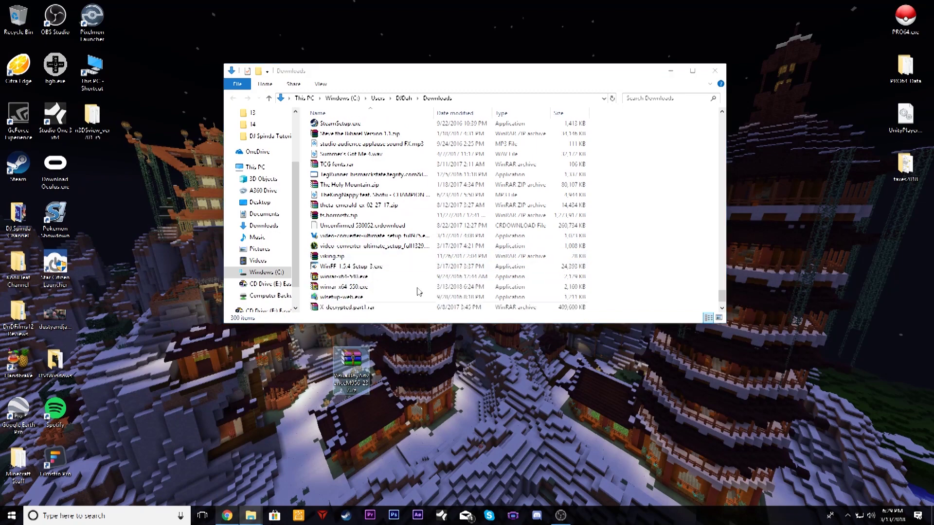
left_click(715, 70)
left_click_drag(360, 360, 326, 218)
Open the VisualBoyAdvance archive in WinRAR, extract its contents to the Desktop and close WinRAR
double_click(326, 218)
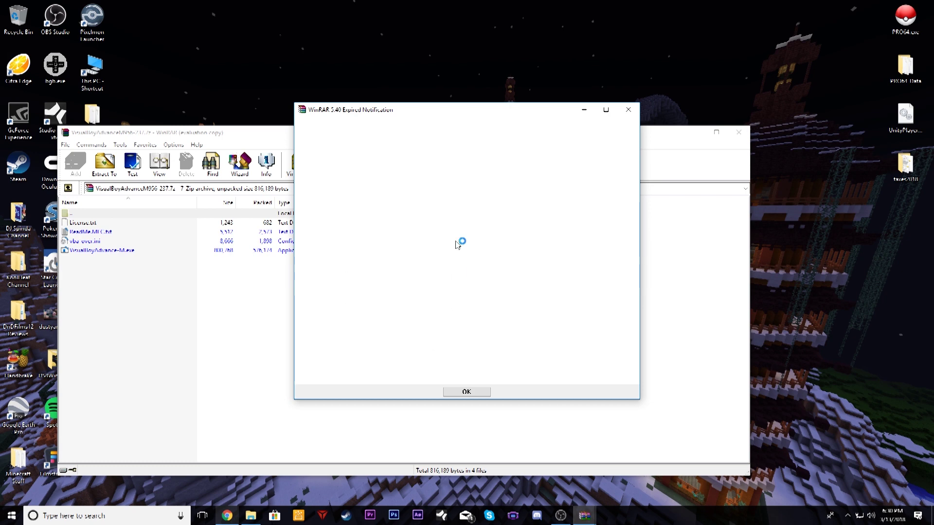
left_click(628, 111)
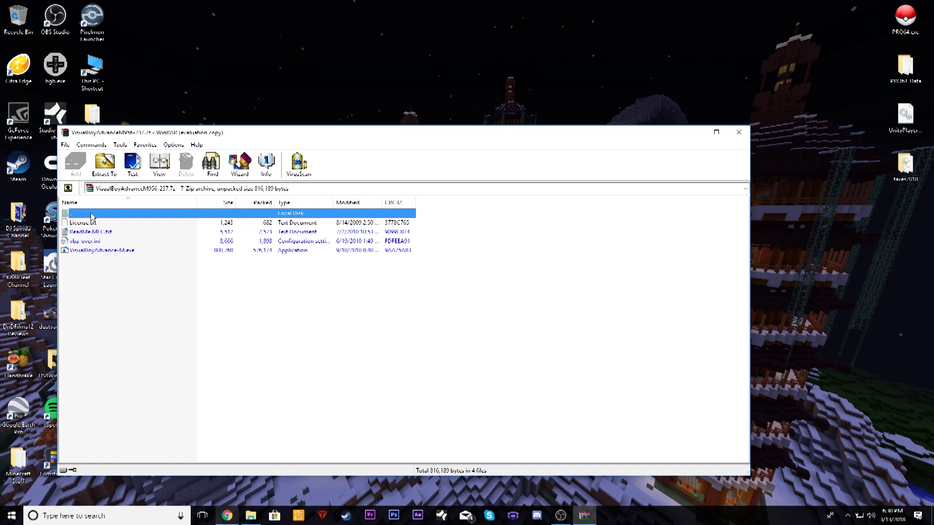
left_click(105, 165)
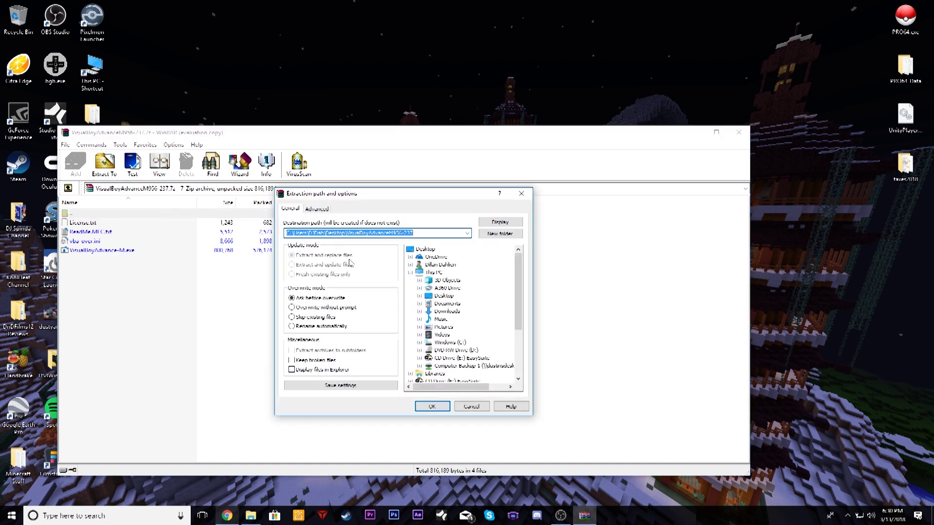
left_click(430, 251)
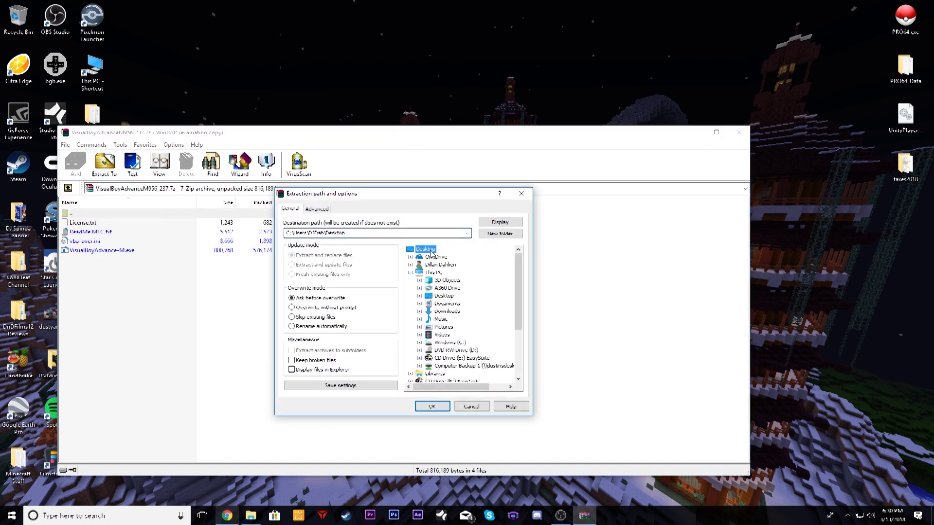
left_click(433, 407)
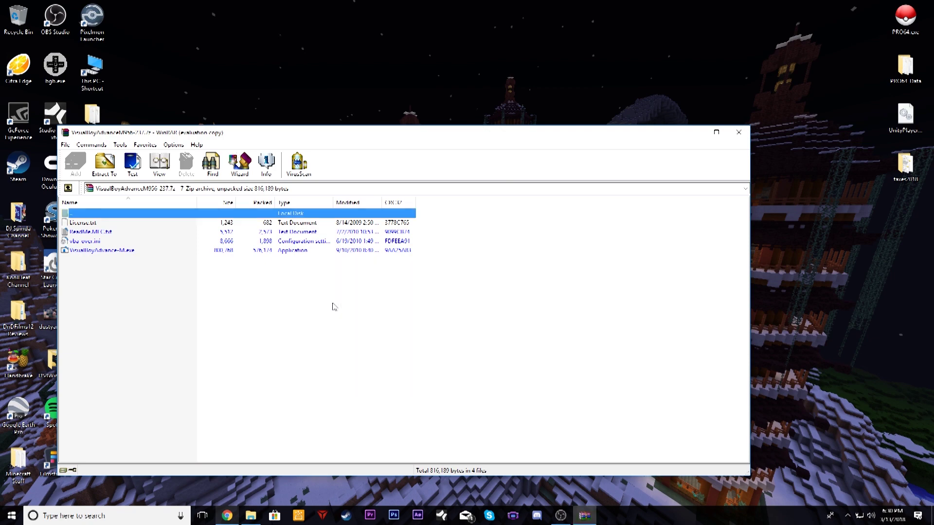
left_click(737, 132)
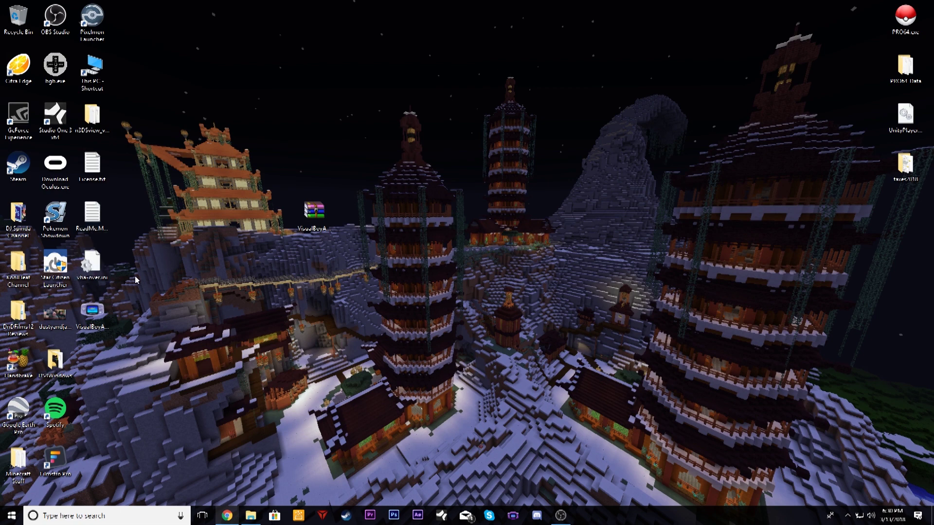
Create a new folder named gba on the desktop
right_click(255, 163)
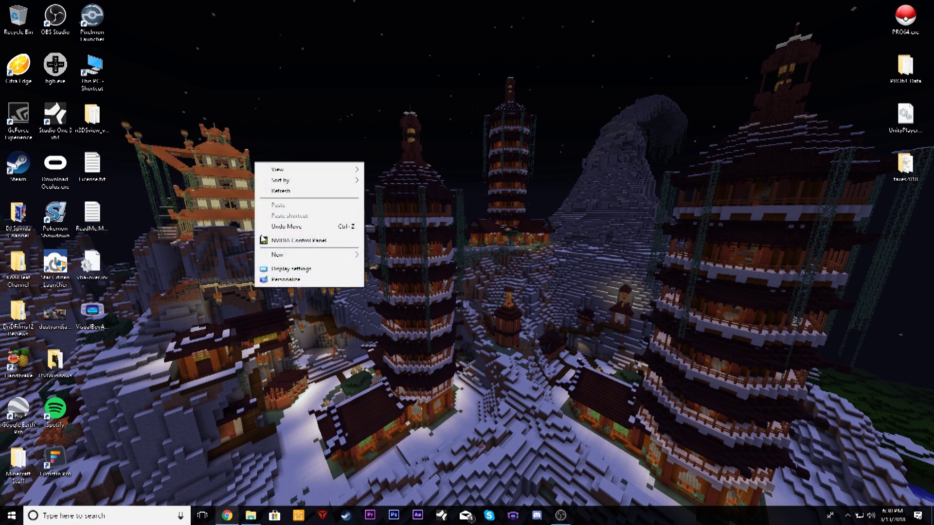
mouse_move(285, 257)
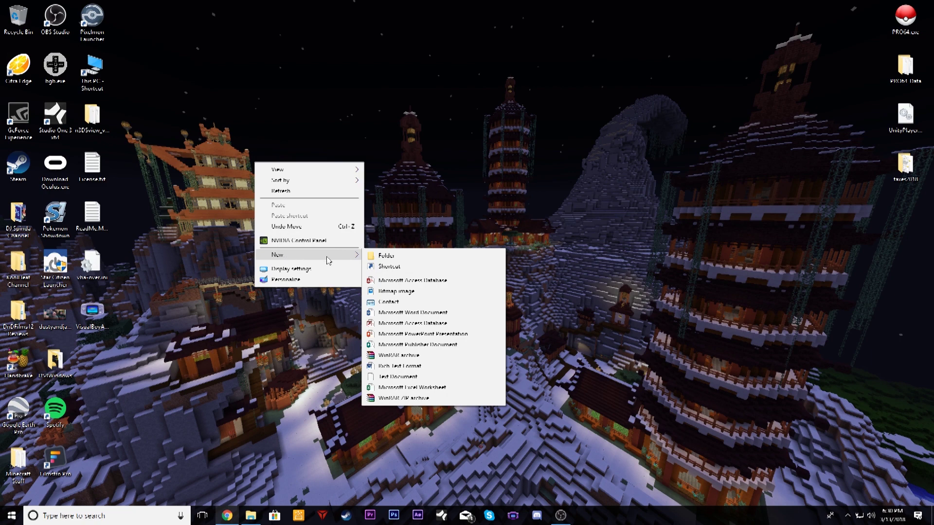
left_click(408, 255)
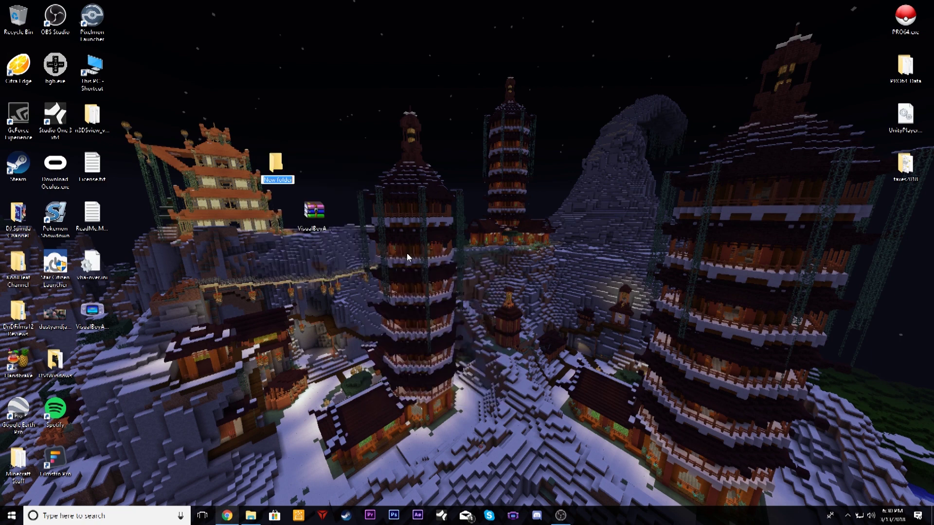
type("gbd")
key("Return")
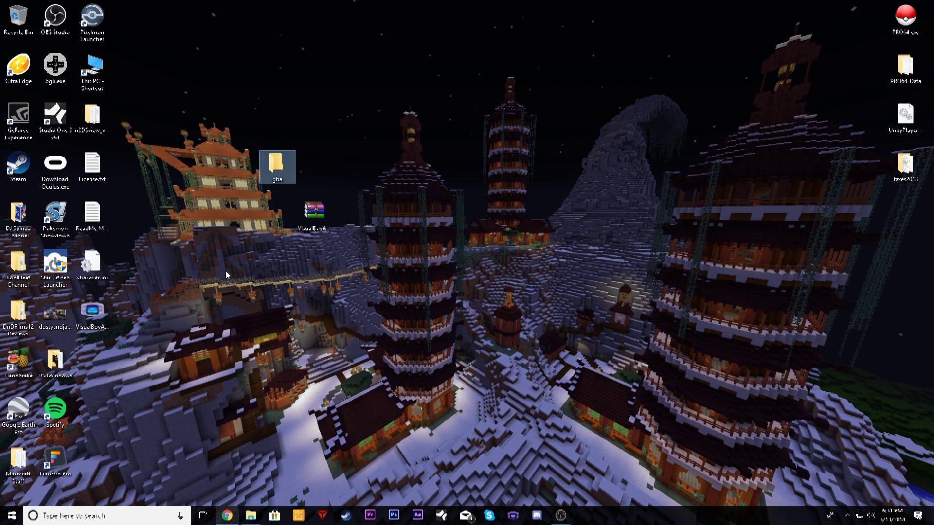
Move the VisualBoyAdvance archive and its four extracted files from the desktop into the gba folder
left_click_drag(312, 212, 275, 166)
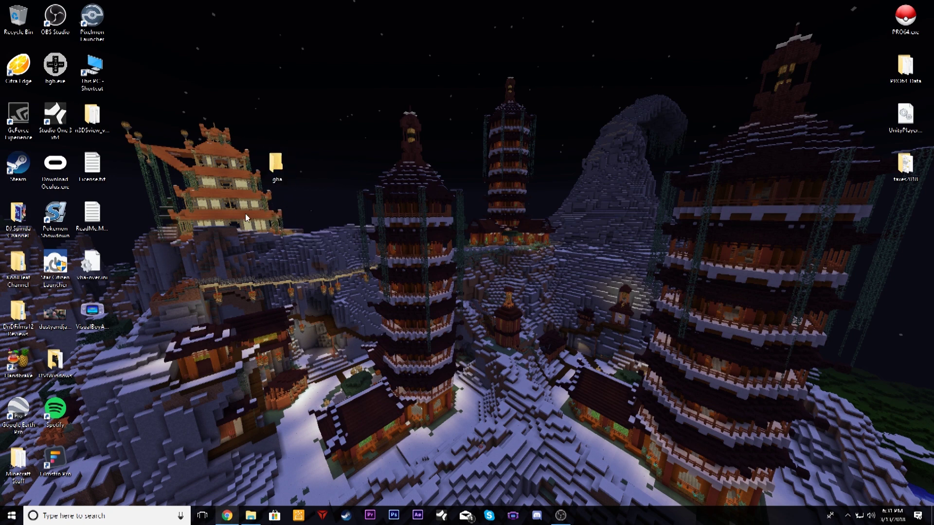
left_click_drag(127, 167, 95, 291)
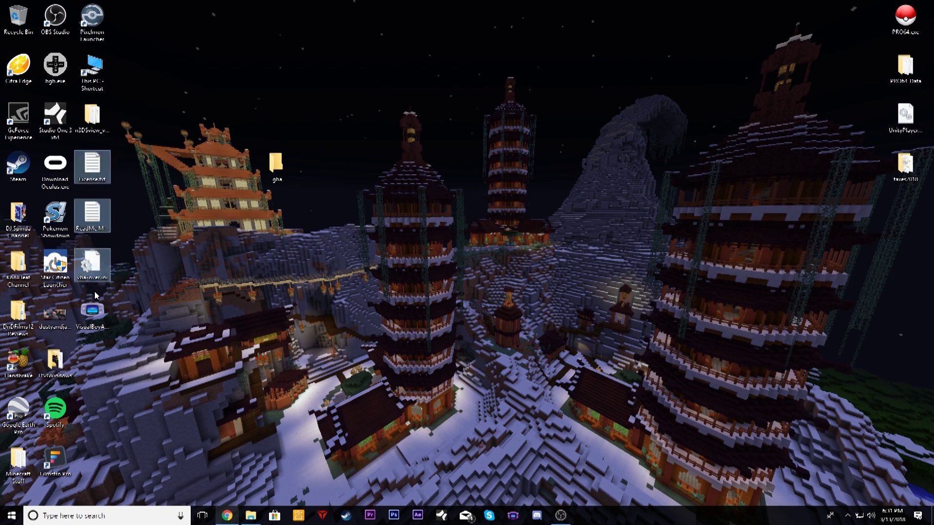
left_click_drag(143, 164, 90, 331)
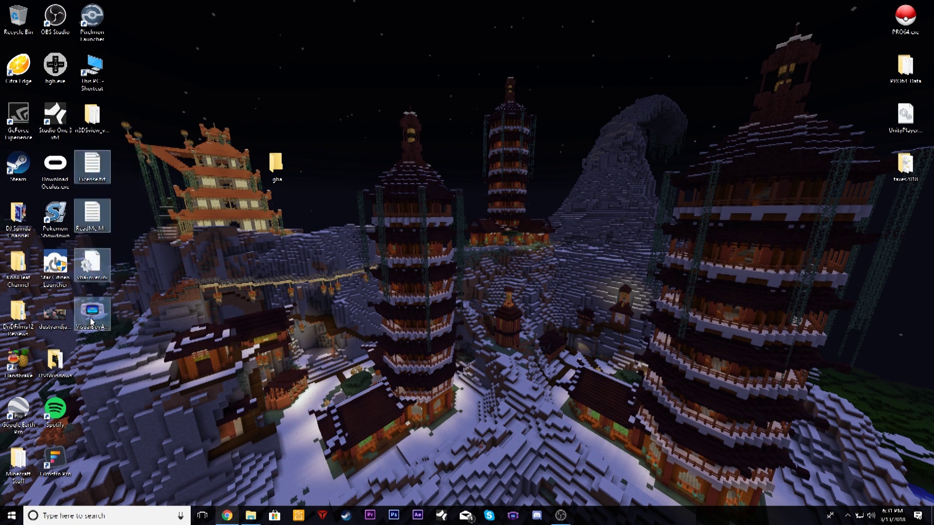
left_click_drag(95, 176, 276, 168)
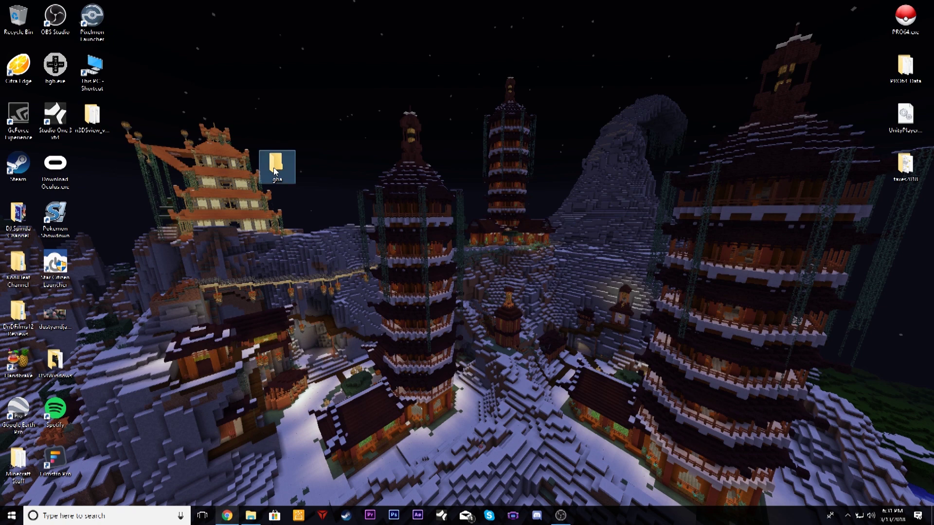
Test-launch VisualBoyAdvance-M.exe from the gba folder, close the emulator and minimize the folder window
double_click(276, 168)
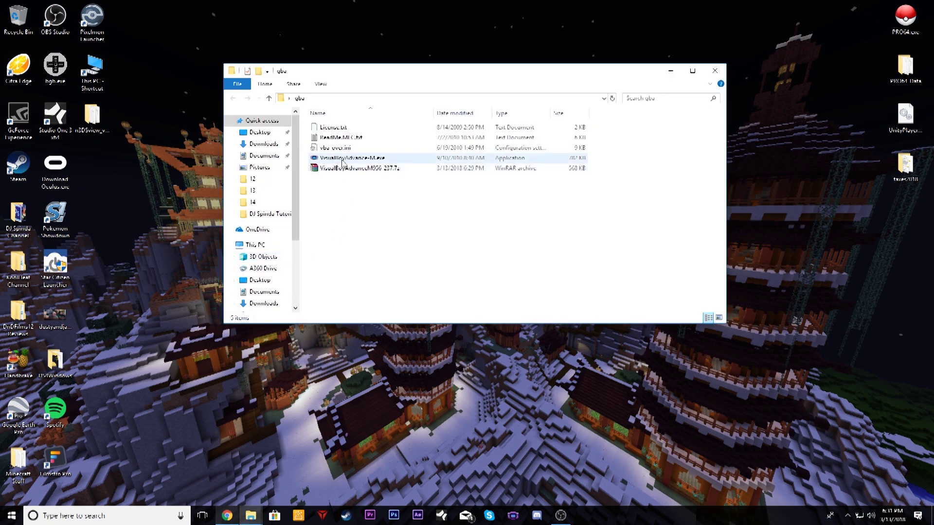
double_click(342, 159)
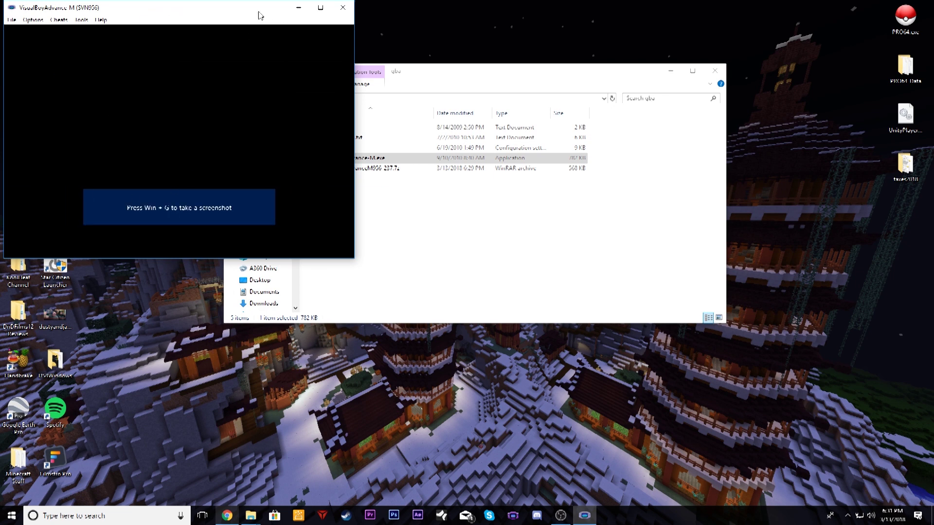
left_click(343, 8)
left_click(424, 230)
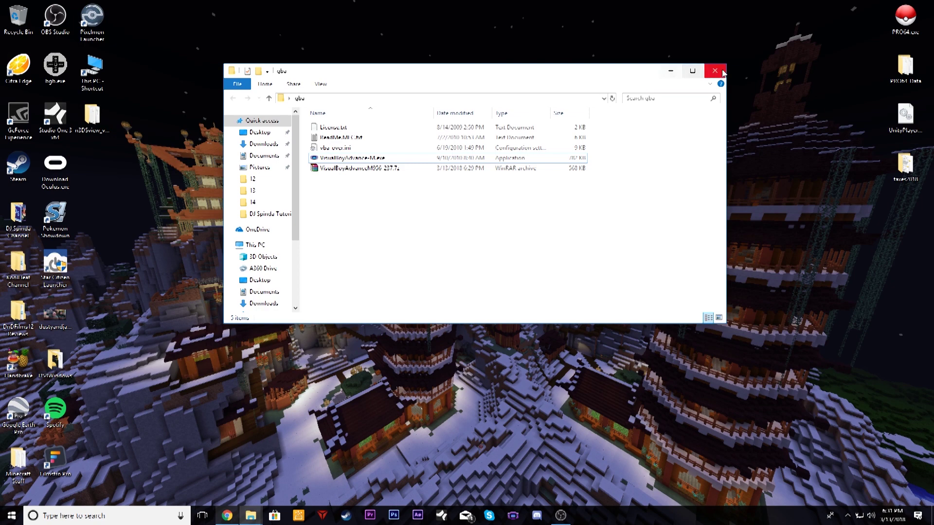
left_click(672, 73)
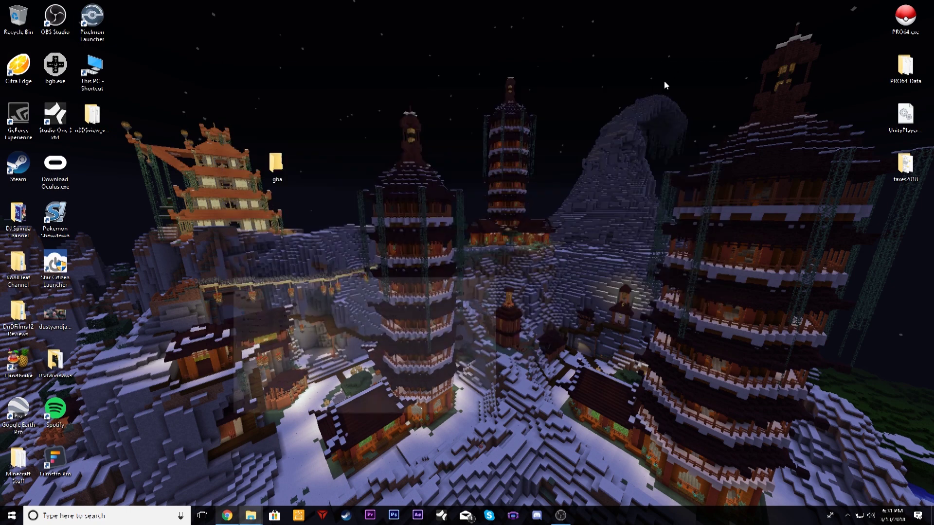
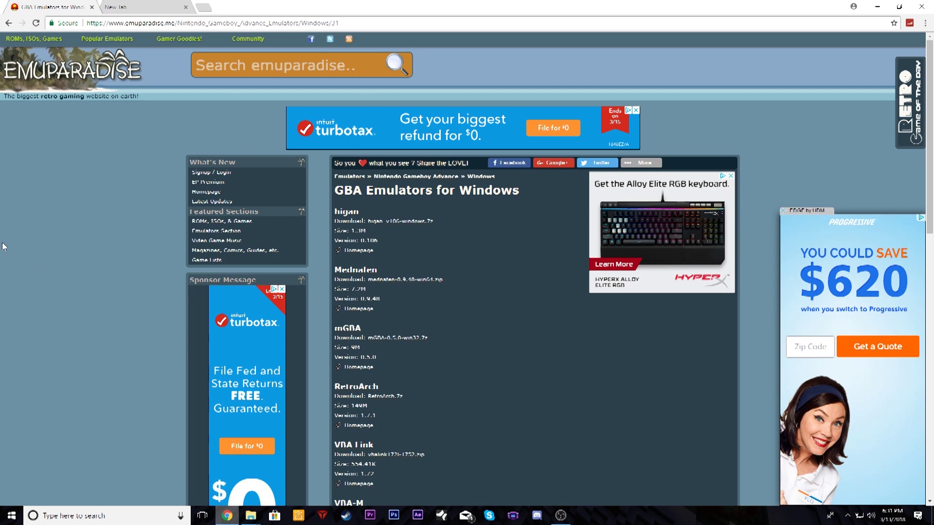
Search Google in the empty browser tab for "fire red rom" and browse the video results
left_click(146, 5)
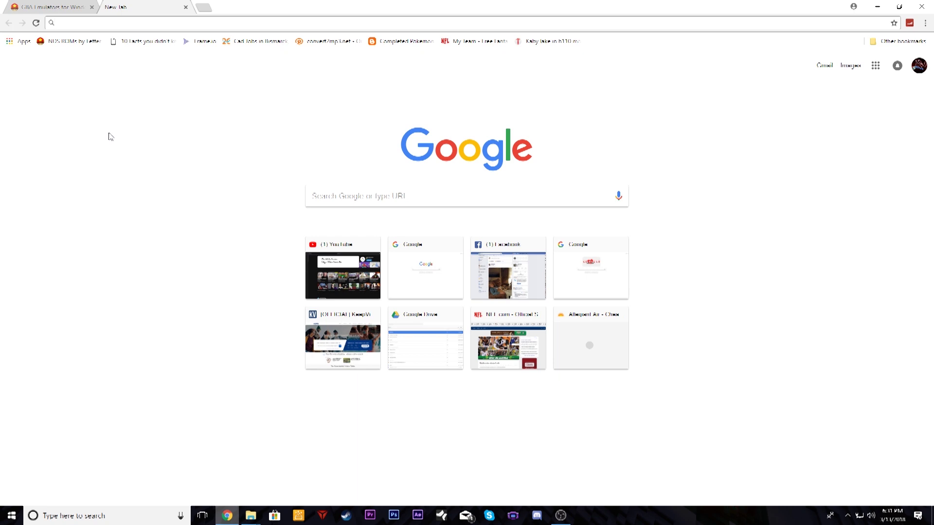
type("fire red rom")
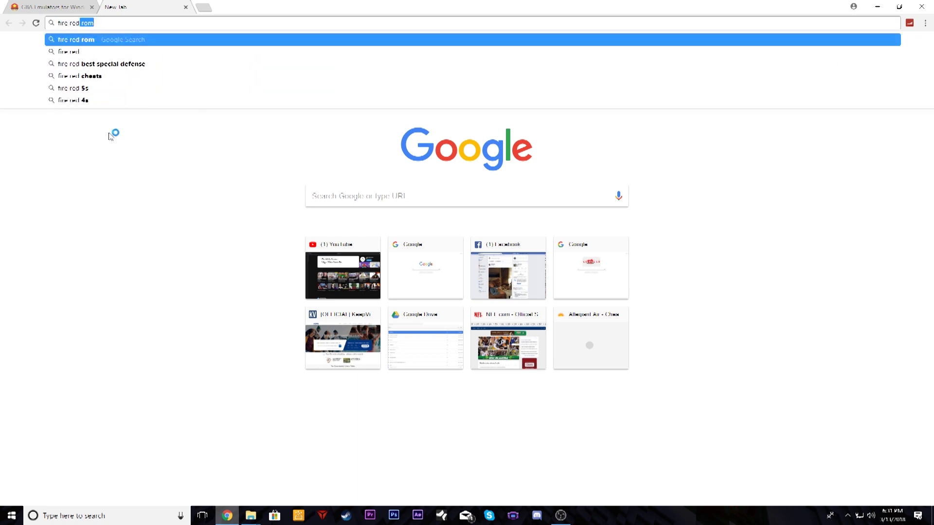
key("Return")
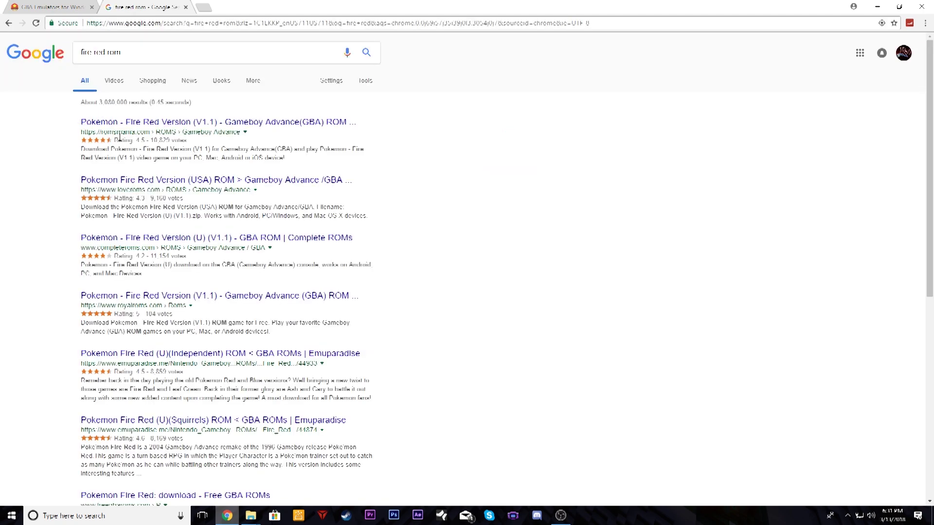
left_click(115, 83)
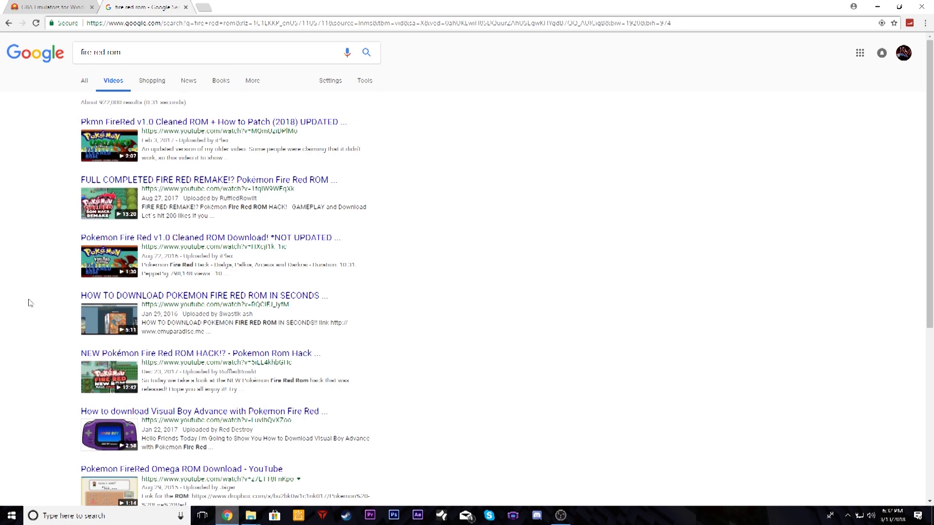
scroll(30, 303, "down", 3)
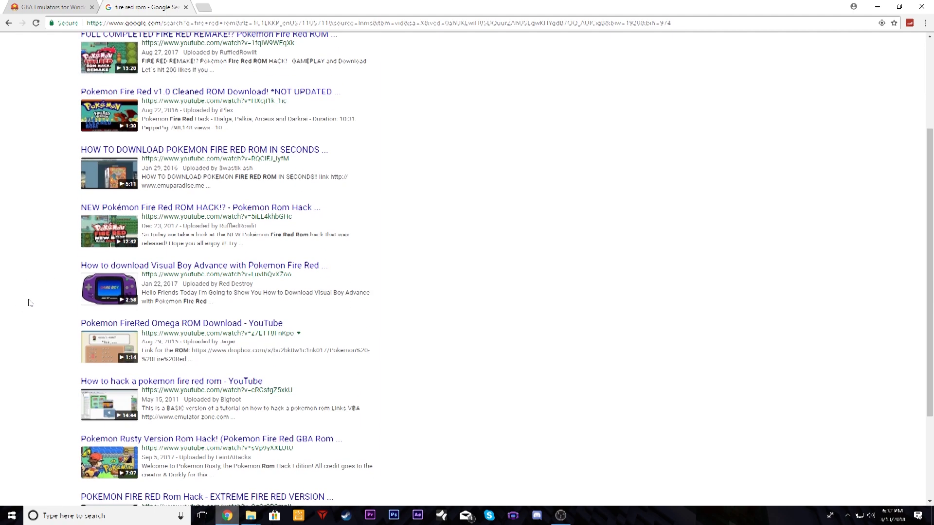
scroll(30, 303, "up", 3)
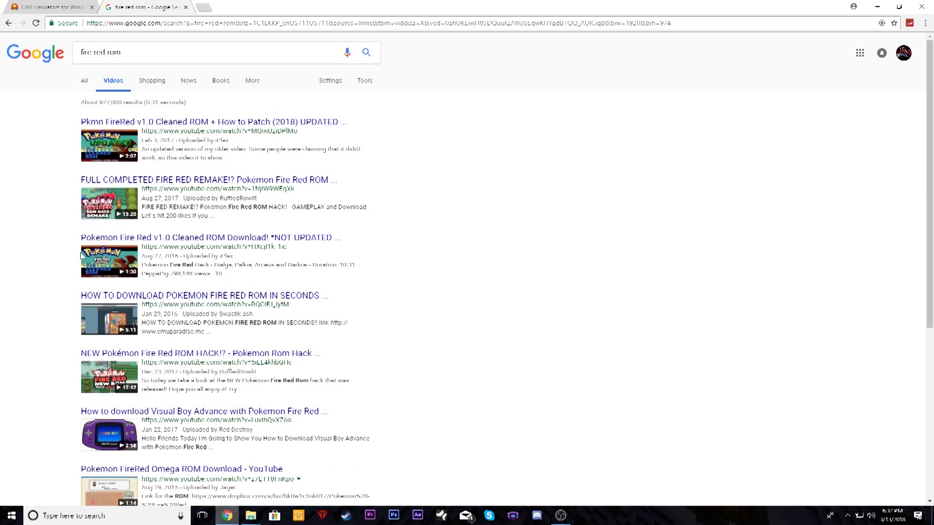
Open the video "Pkmn FireRed v1.0 Cleaned ROM + How to Patch (2018) UPDATED" and expand its full description
left_click(177, 122)
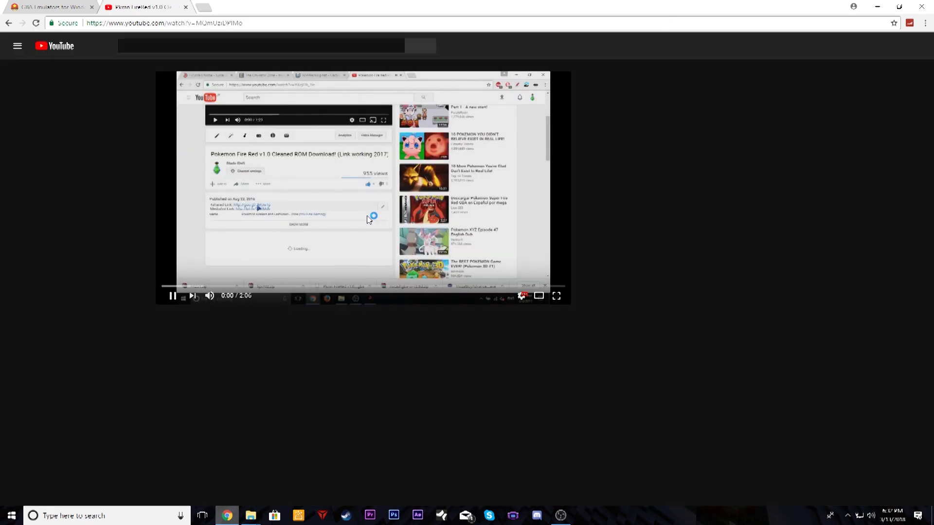
scroll(43, 269, "down", 2)
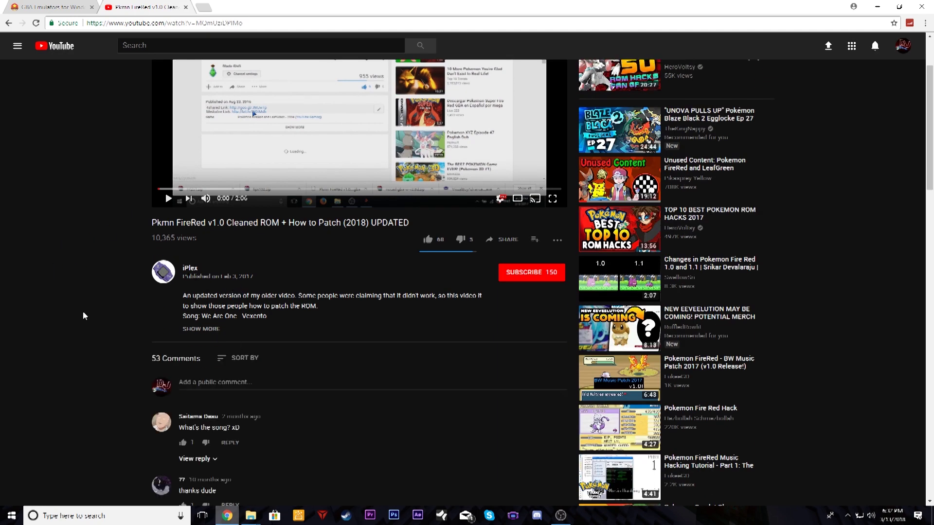
scroll(83, 314, "down", 1)
scroll(83, 314, "down", 1)
scroll(83, 309, "up", 1)
left_click(201, 281)
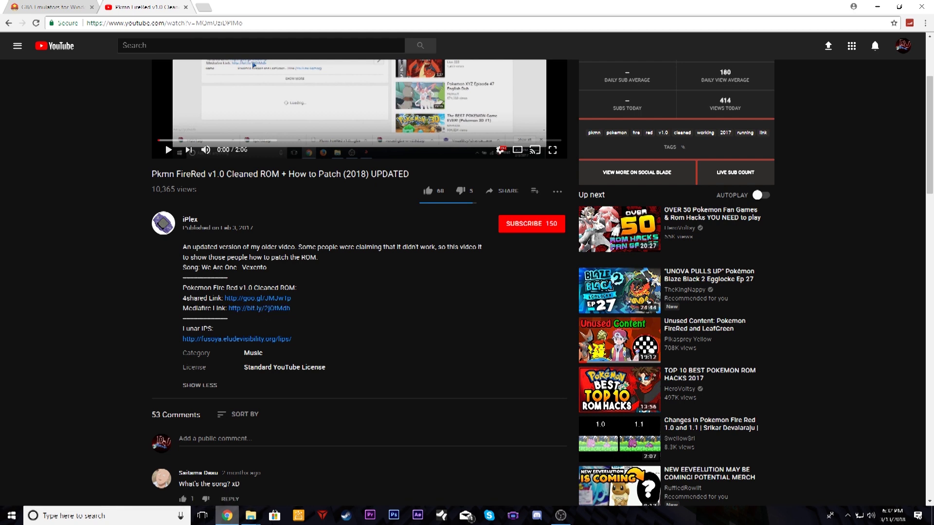
Follow the description's Mediafire link, download Pkmn FireRed v1.0 (Cleaned).gba and close the pop-up window
left_click(255, 311)
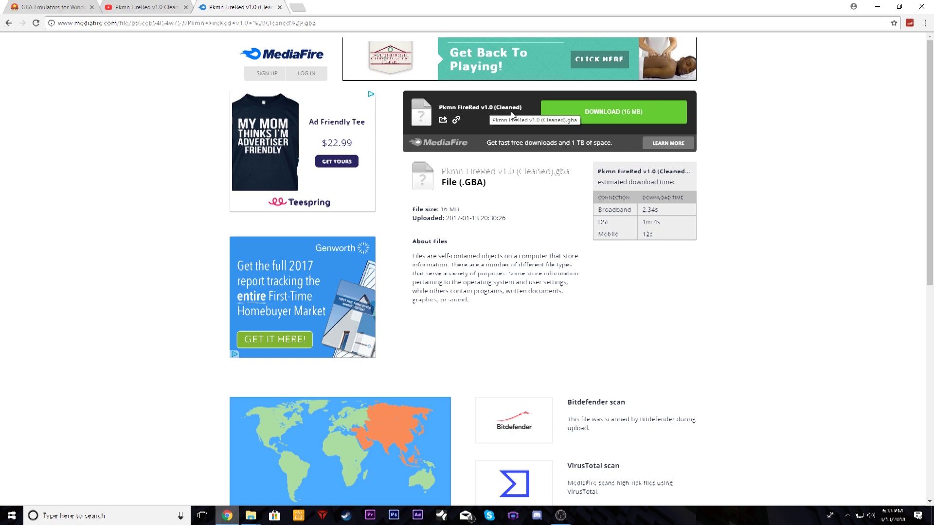
left_click(624, 117)
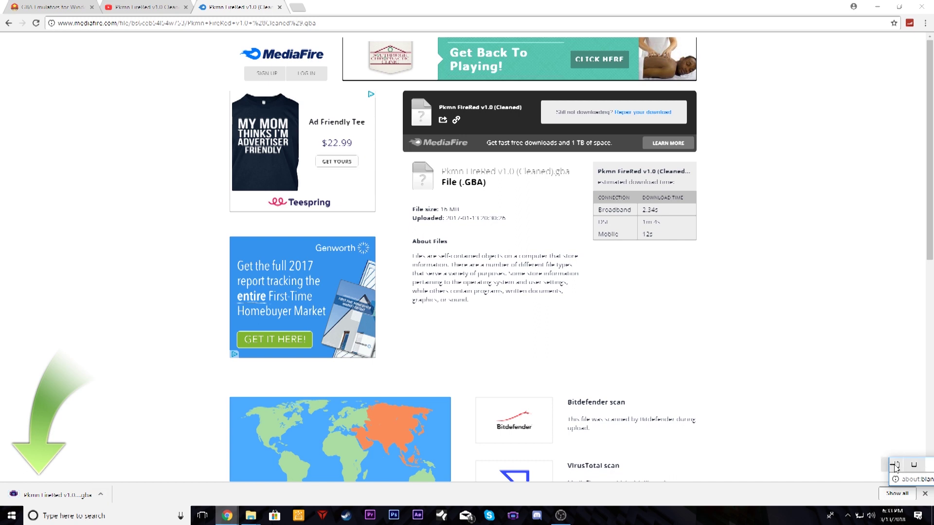
left_click(915, 466)
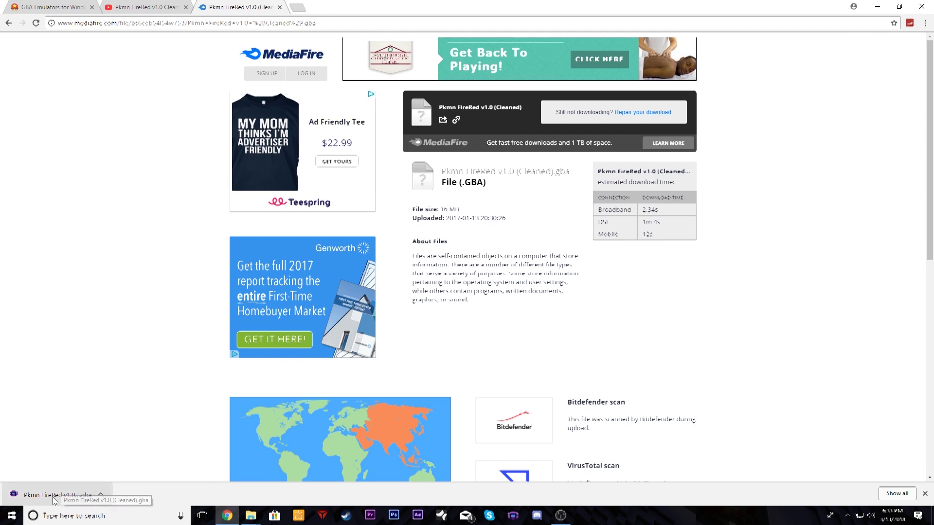
Show the downloaded FireRed ROM in its folder, move it to the desktop and close the Downloads window
left_click(101, 496)
left_click(140, 463)
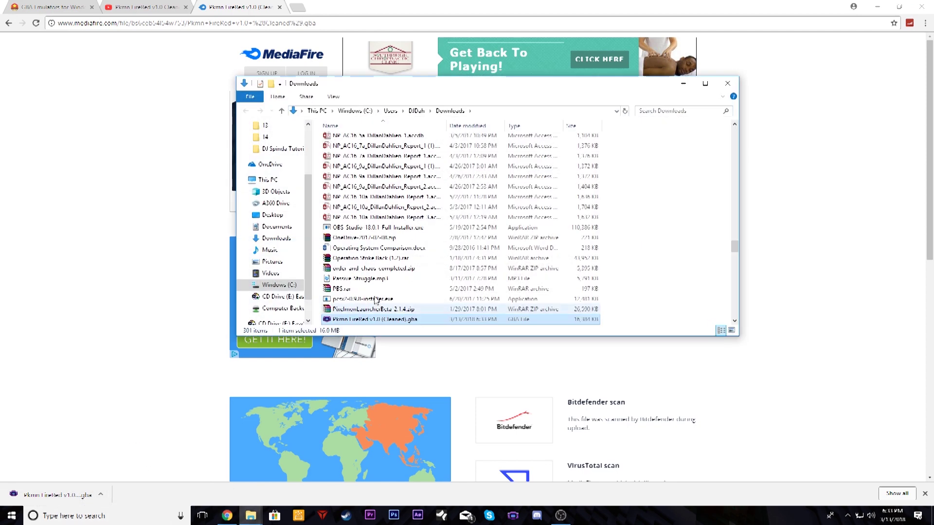
left_click(883, 7)
scroll(364, 292, "down", 1)
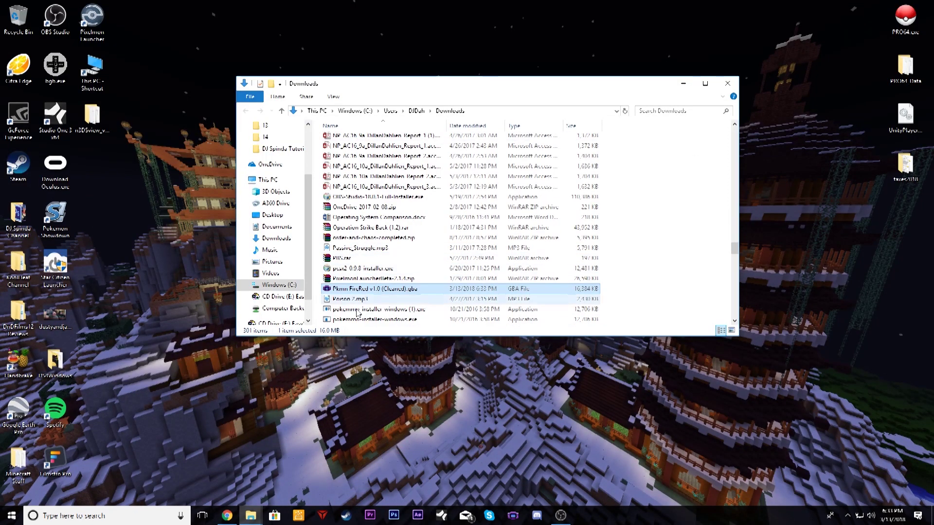
left_click_drag(352, 289, 315, 377)
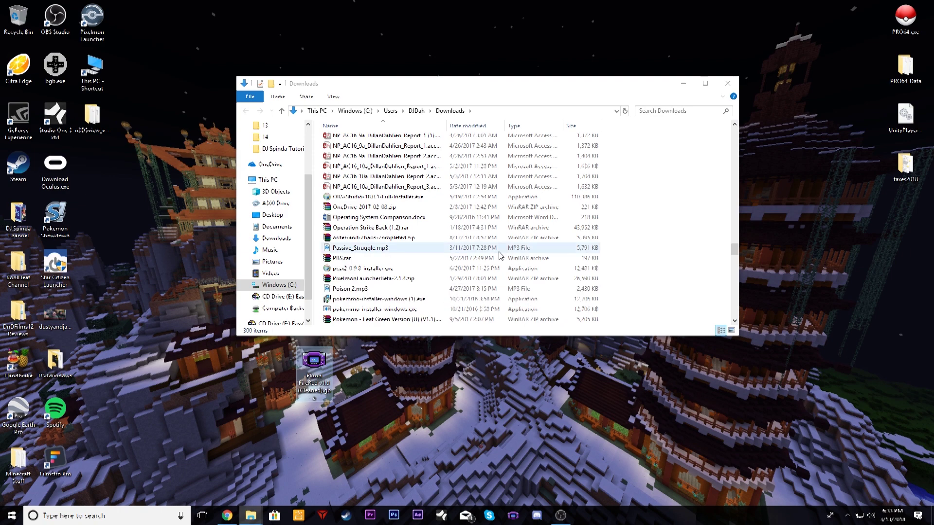
left_click(732, 88)
Open the gba folder from the desktop and move the FireRed ROM file into it
left_click_drag(313, 362, 261, 235)
double_click(279, 168)
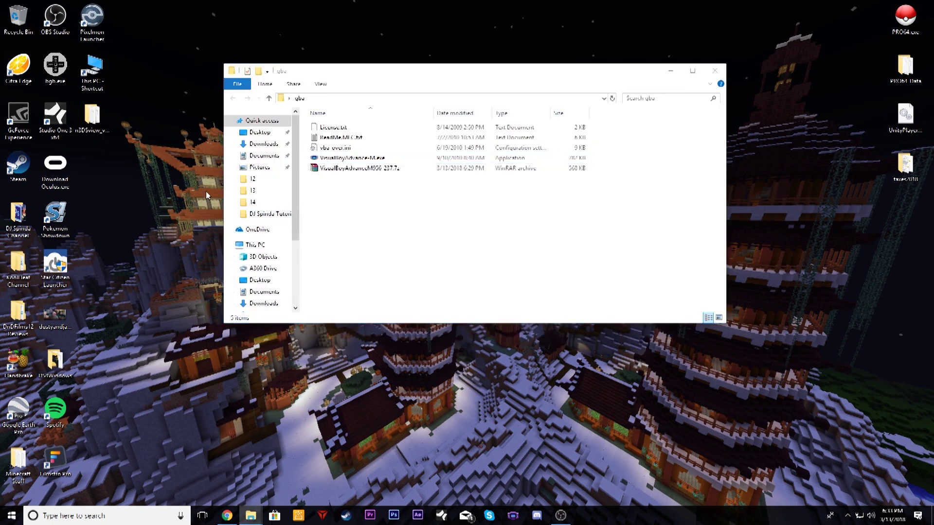
left_click_drag(550, 74, 651, 78)
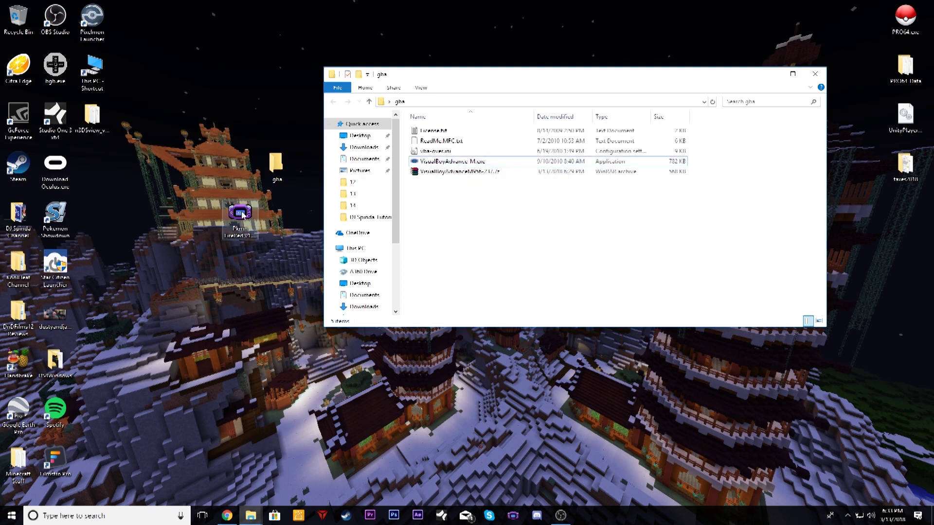
left_click_drag(242, 216, 474, 211)
left_click(447, 239)
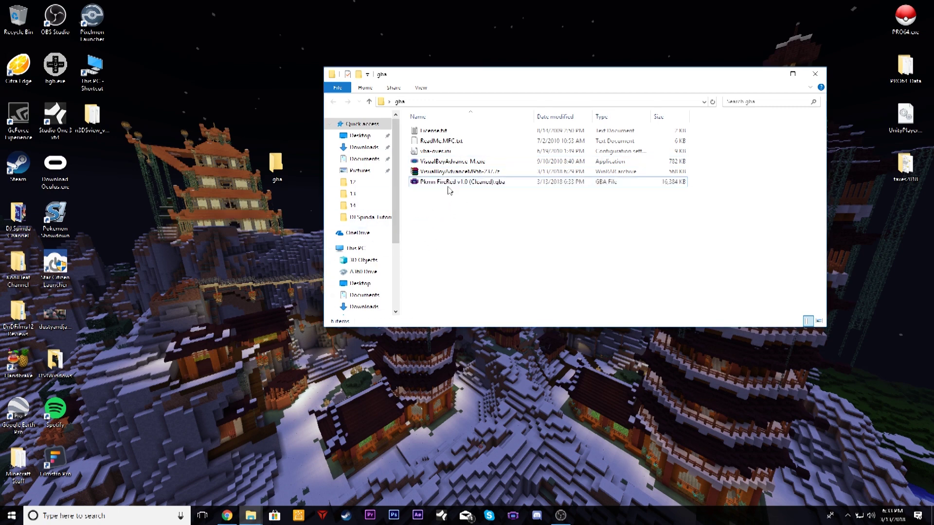
Run VisualBoyAdvance-M.exe, load the GBA ROM Pkmn FireRed v1.0 (Cleaned).gba, and close the emulator and the gba folder
left_click(442, 163)
double_click(440, 163)
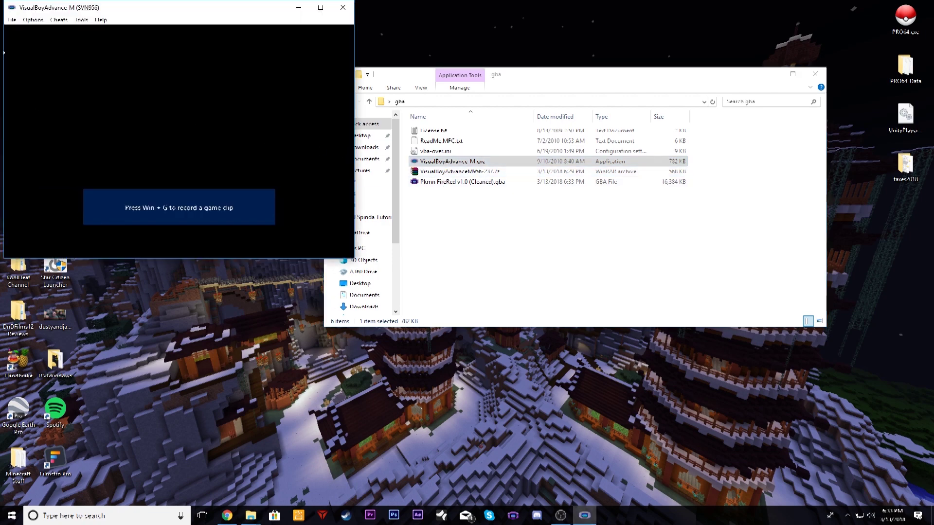
left_click(11, 19)
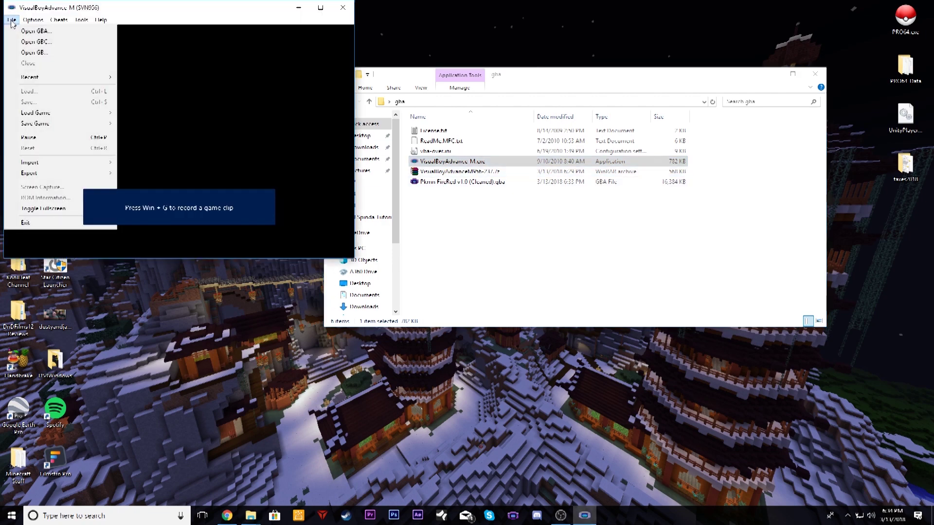
left_click(35, 32)
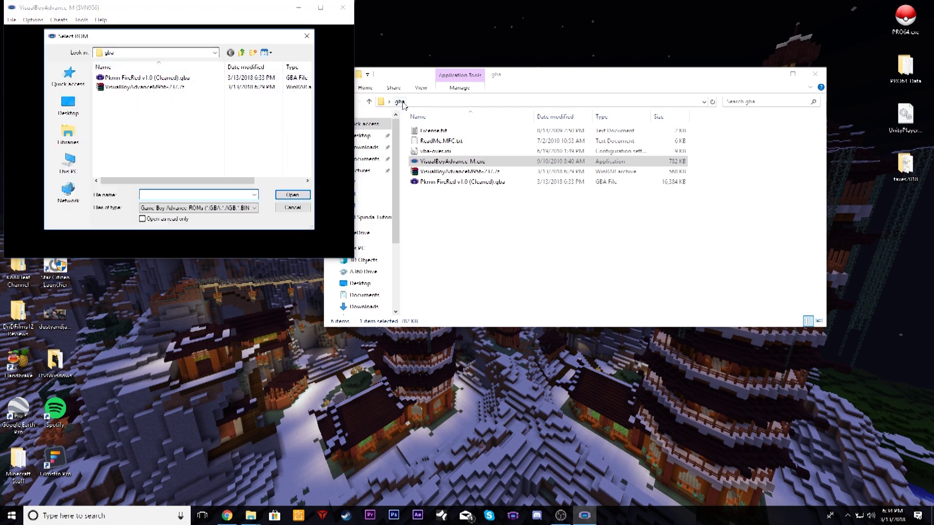
left_click(133, 79)
left_click(296, 197)
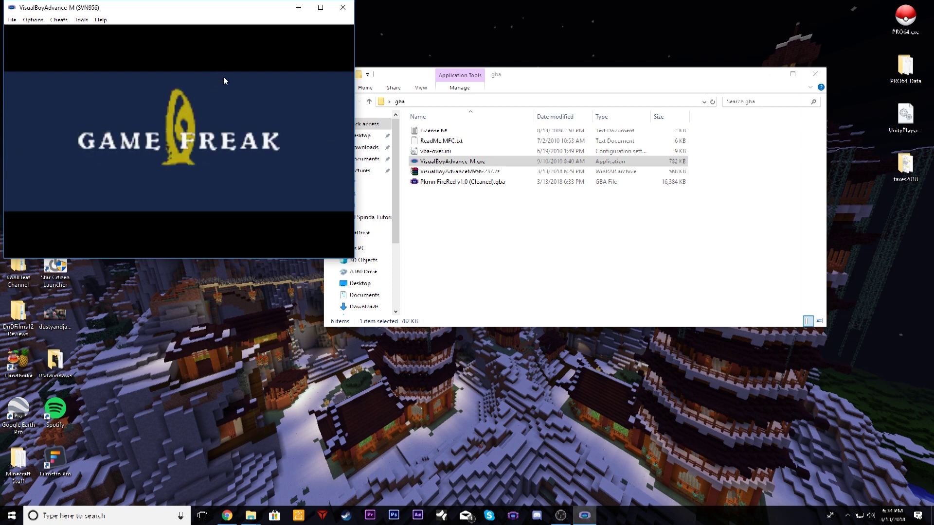
left_click(343, 7)
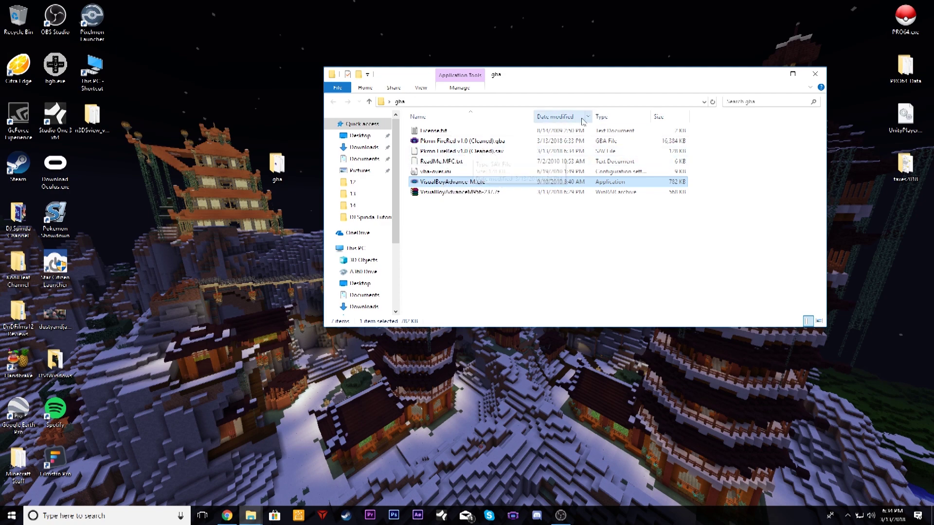
left_click(815, 74)
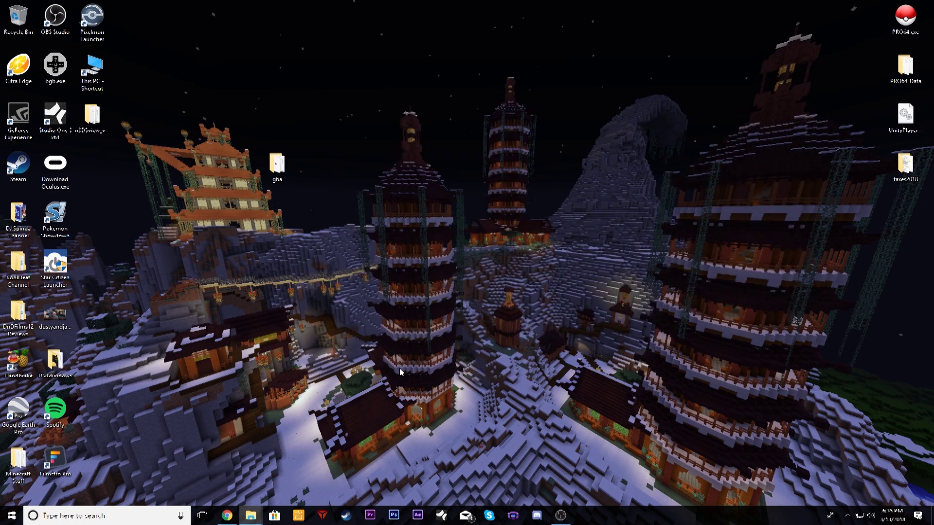
Switch back to Chrome and search Google for "ds emulator" in the Emuparadise tab
left_click(228, 516)
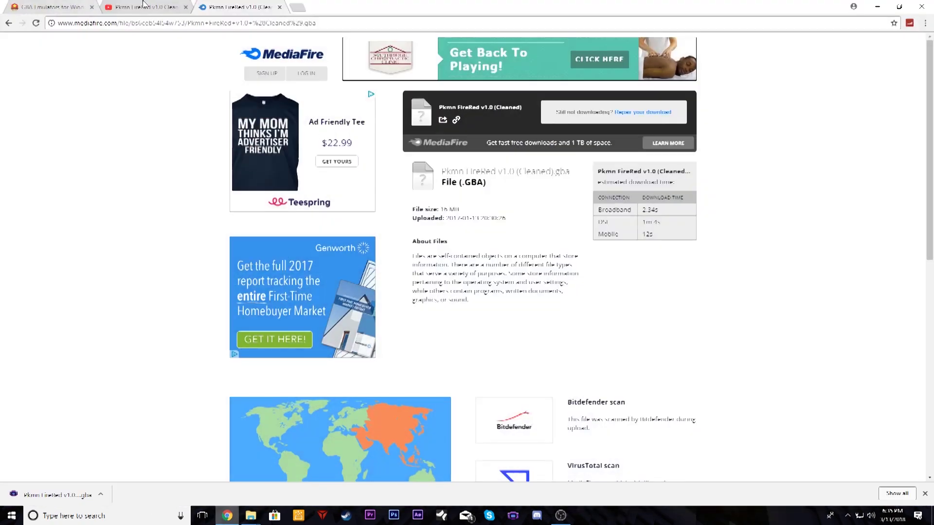
left_click(109, 7)
left_click(45, 6)
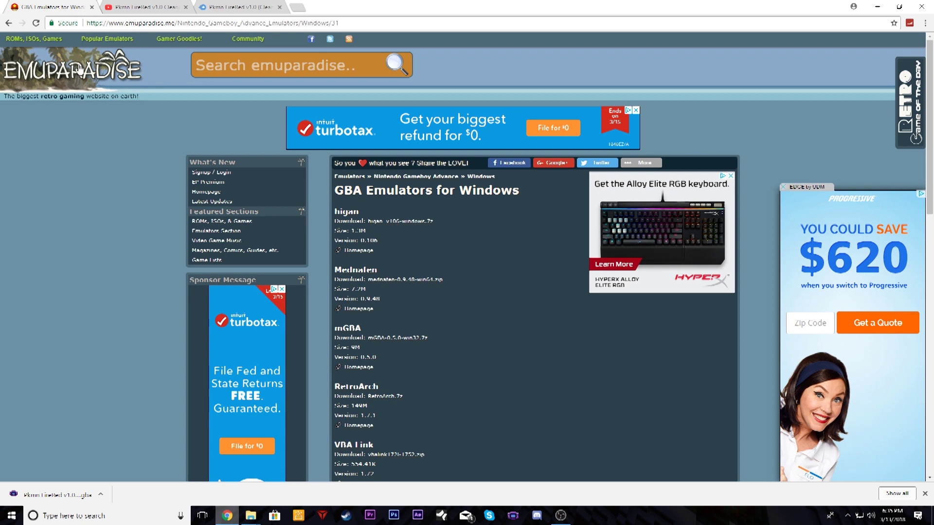
left_click(165, 24)
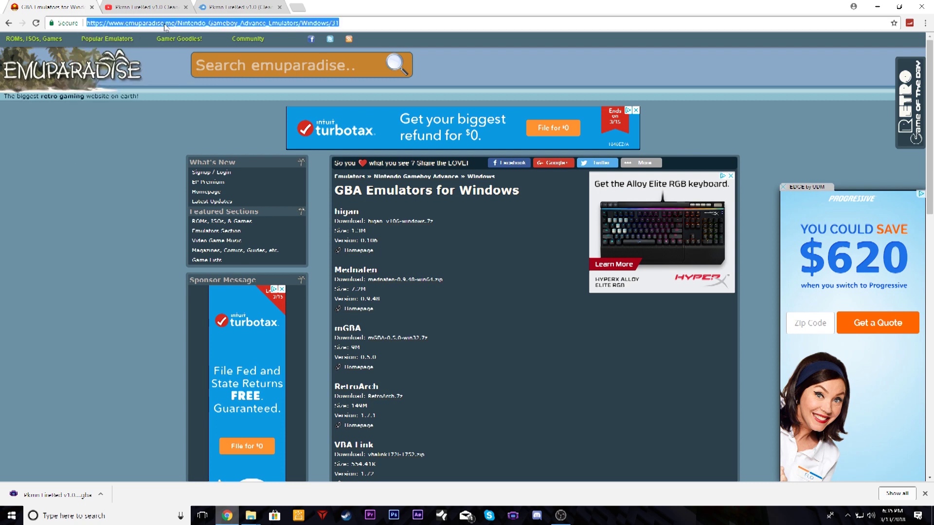
type("ds")
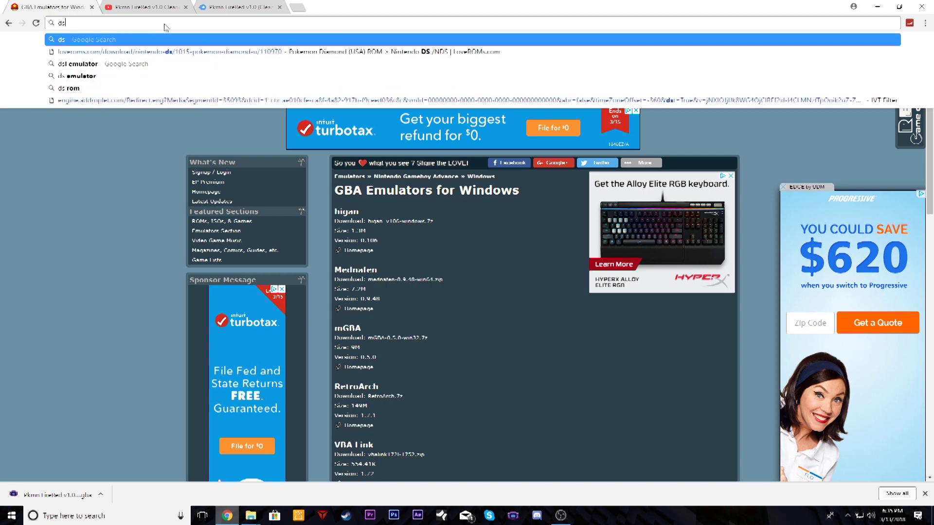
type(" emulator")
key("Return")
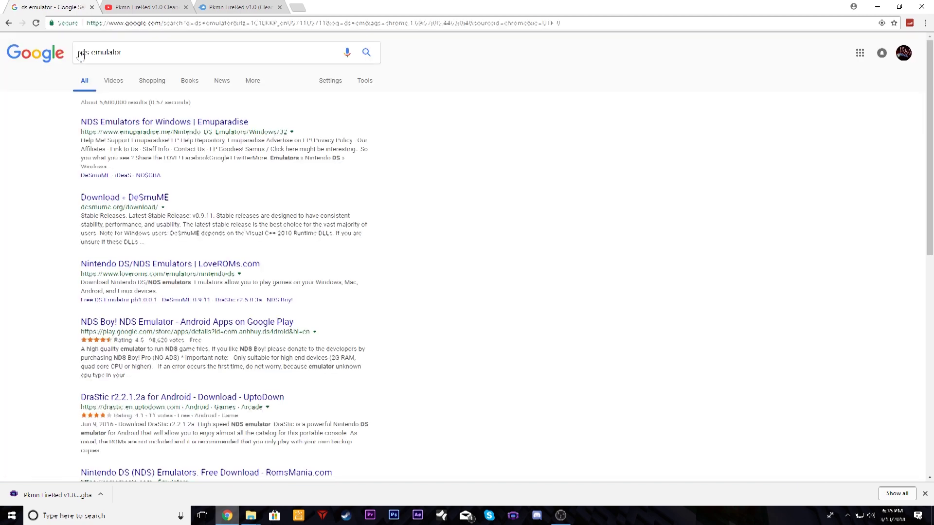
Open Emuparadise's "NDS Emulators for Windows" result and look through the listed emulators
left_click(180, 122)
scroll(412, 286, "down", 3)
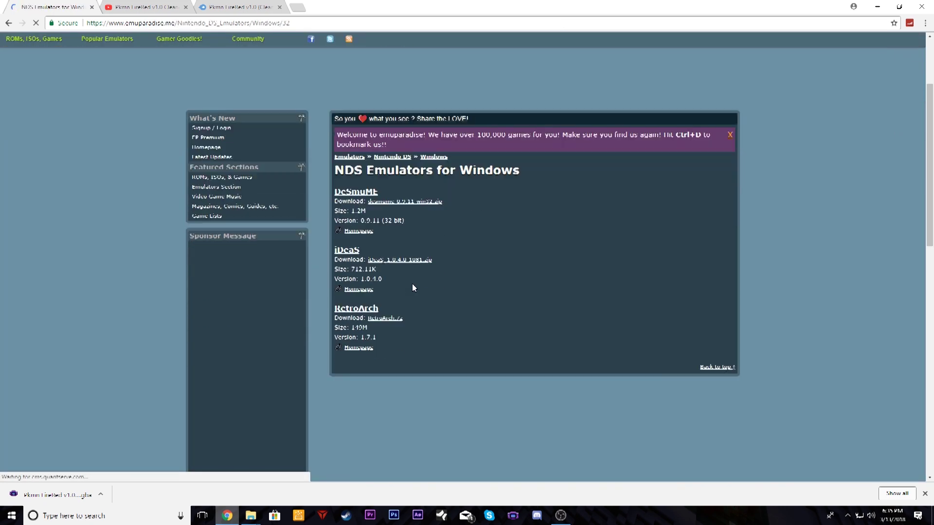
scroll(412, 284, "down", 1)
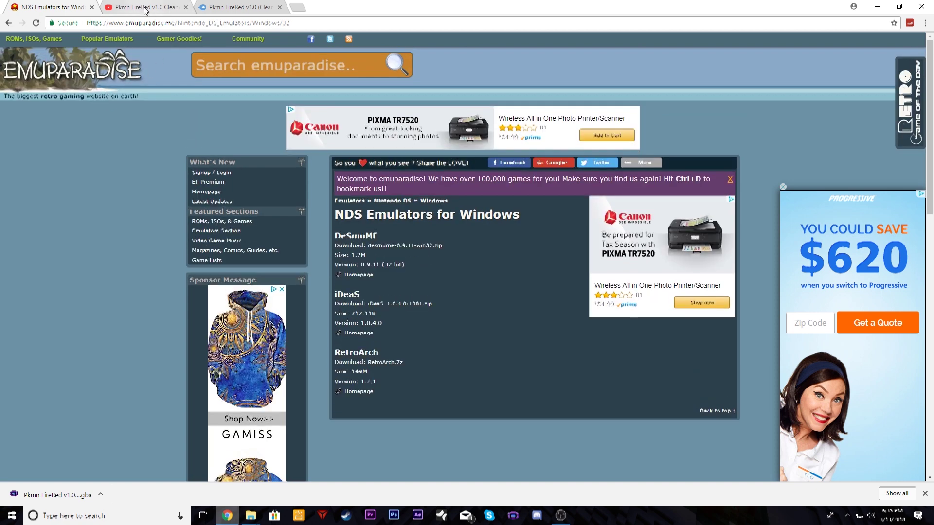
Close the FireRed video's tab, search for "pokemon platinum rom" videos in a new tab and minimize the browser
left_click(146, 7)
left_click(167, 25)
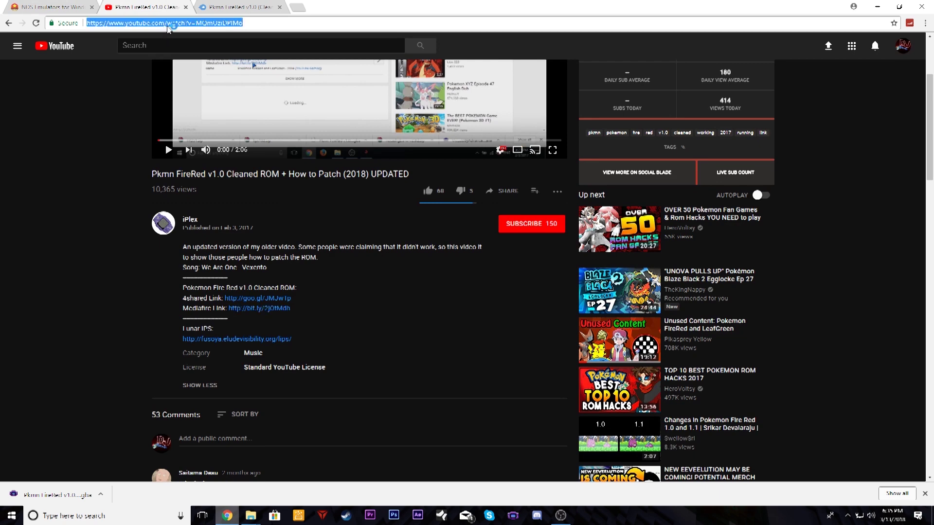
left_click(186, 8)
left_click(213, 10)
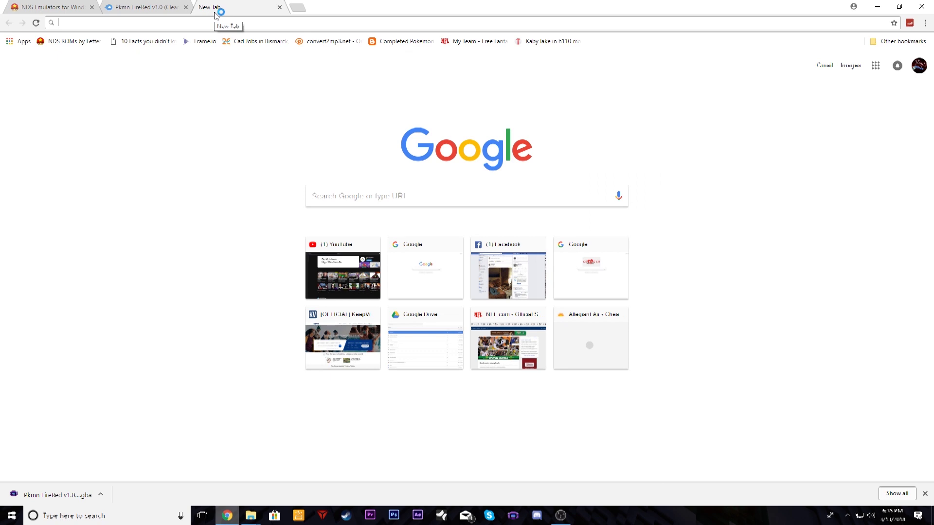
type("pokemon")
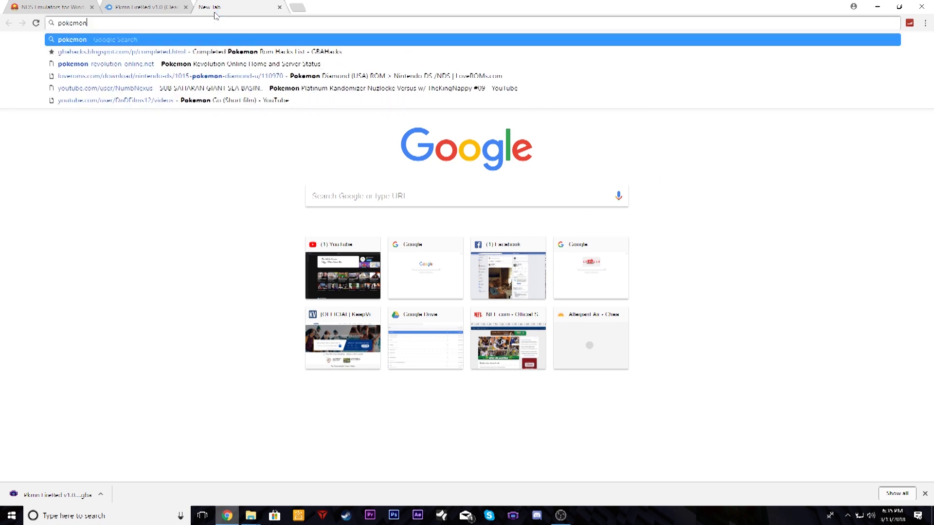
type(" platin")
left_click(113, 77)
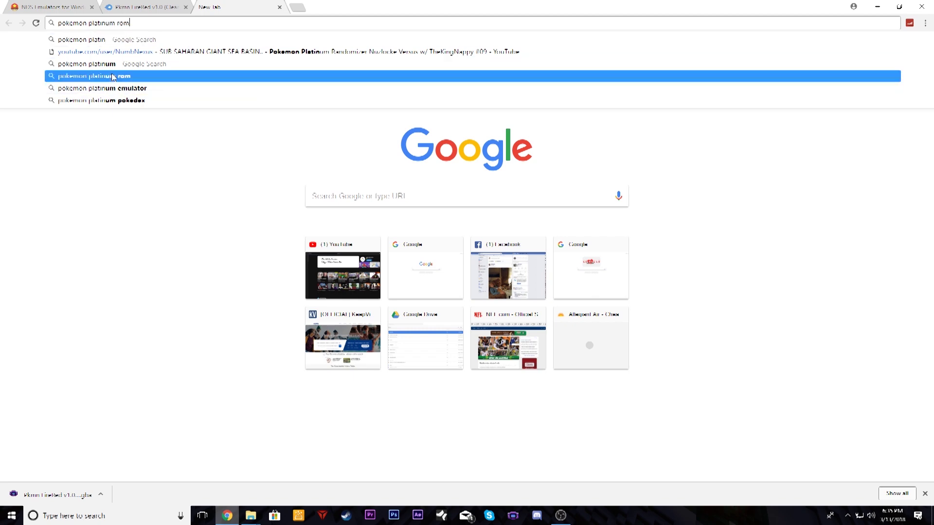
left_click(113, 80)
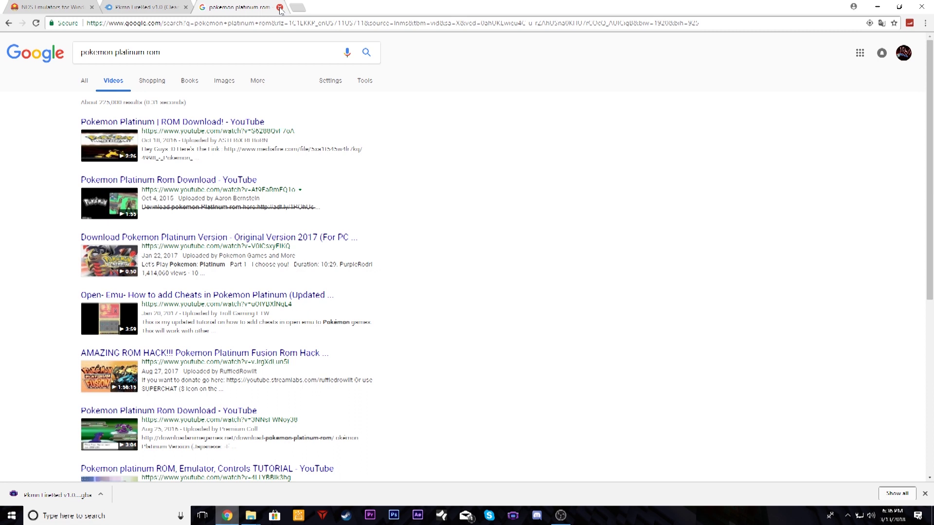
left_click(877, 7)
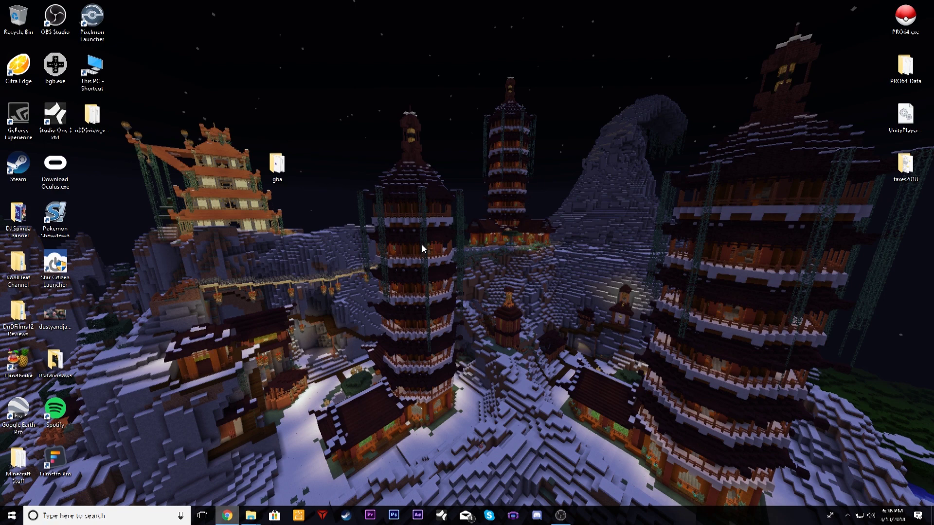
left_click(561, 515)
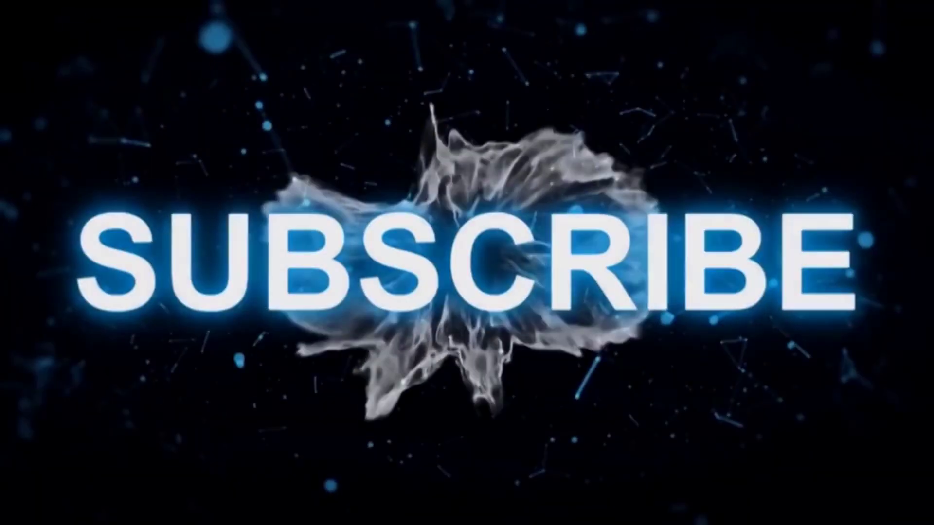